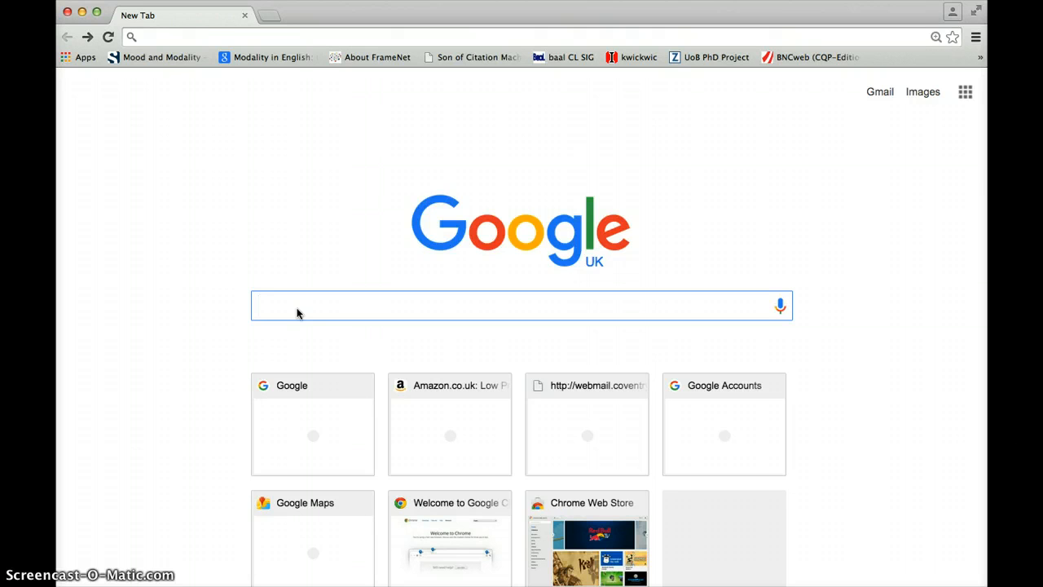
Step: Search Google for "sketch engine open" and open the Sketch Engine: Open corpora page on the.sketchengine.co.uk
text(sket)
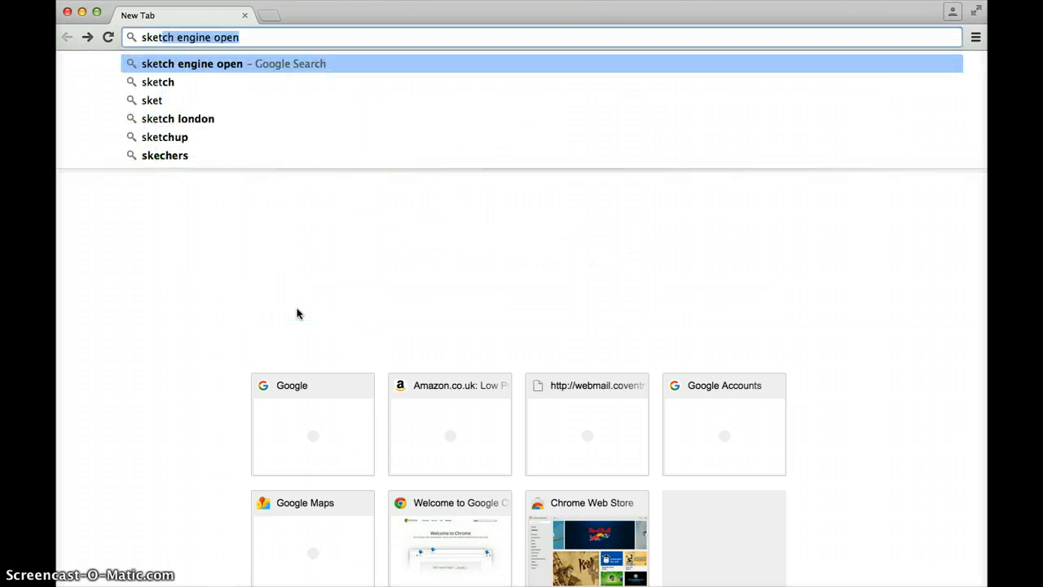
text(ch )
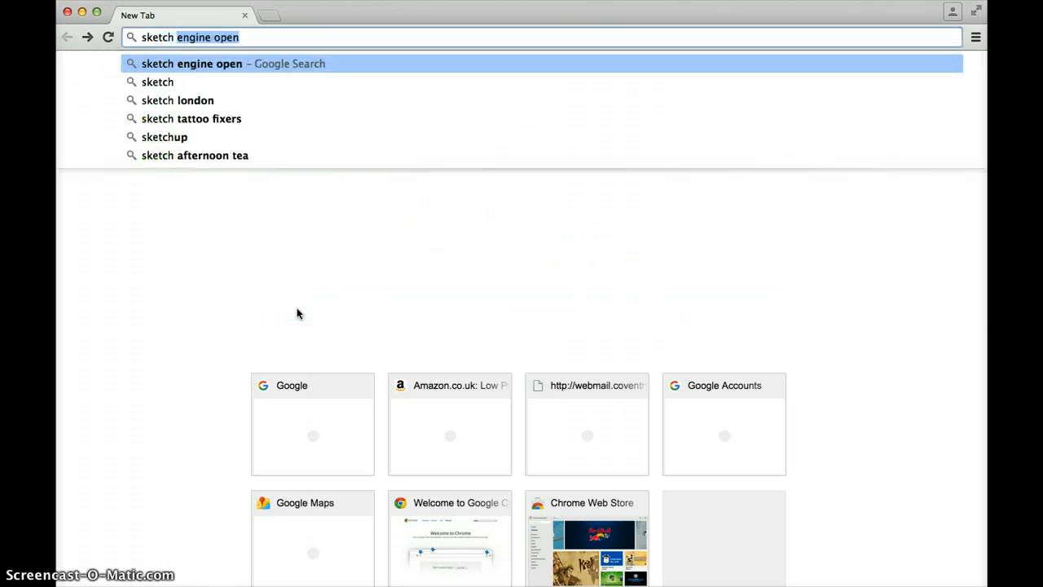
text(engine op)
key(BackSpace)
text(en)
key(Return)
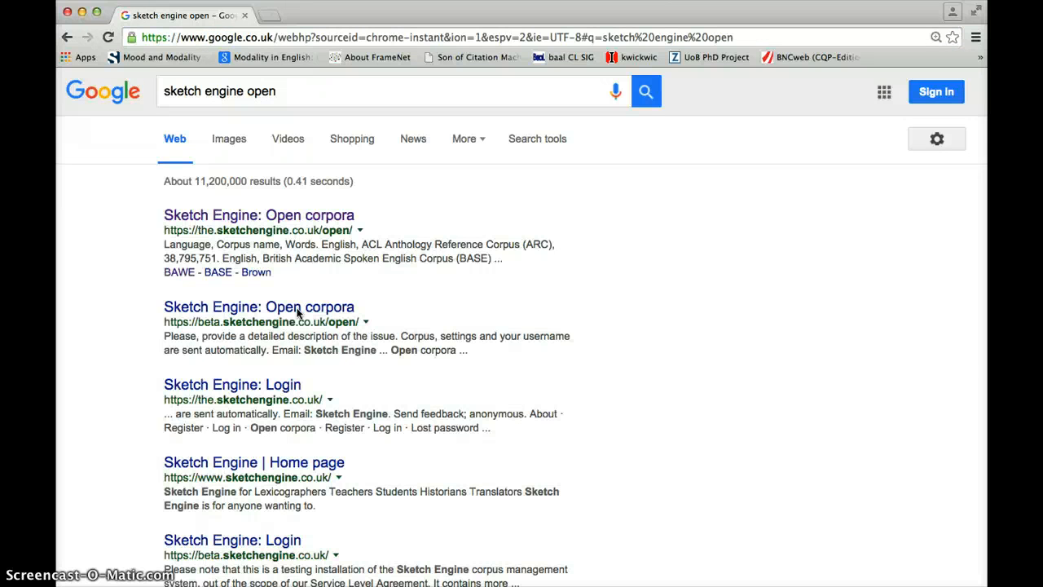
click(259, 215)
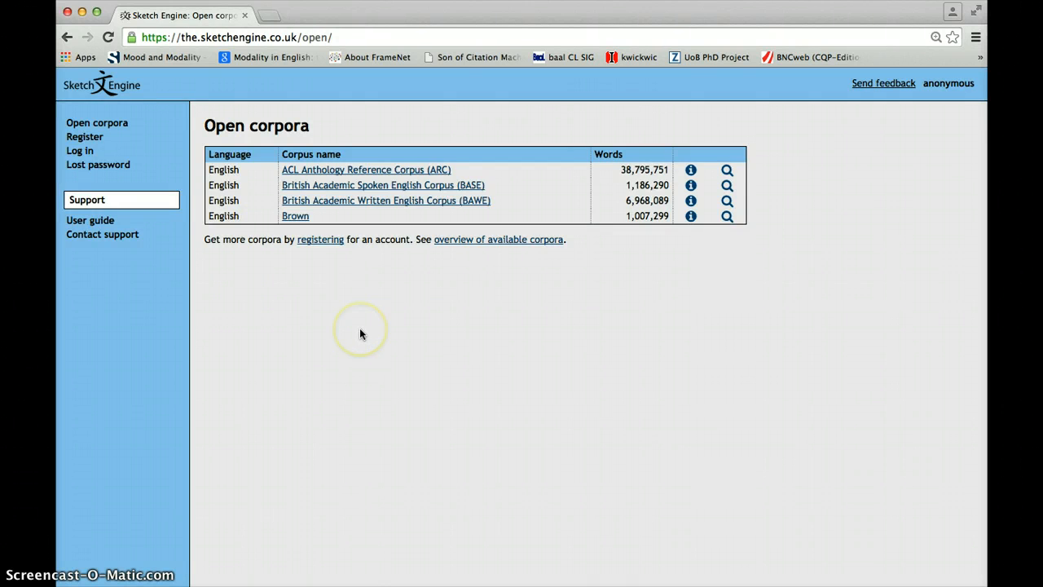
Step: Open the British Academic Written English Corpus (BAWE) from the list of open corpora
scroll(360, 329, up, 3)
scroll(359, 334, up, 2)
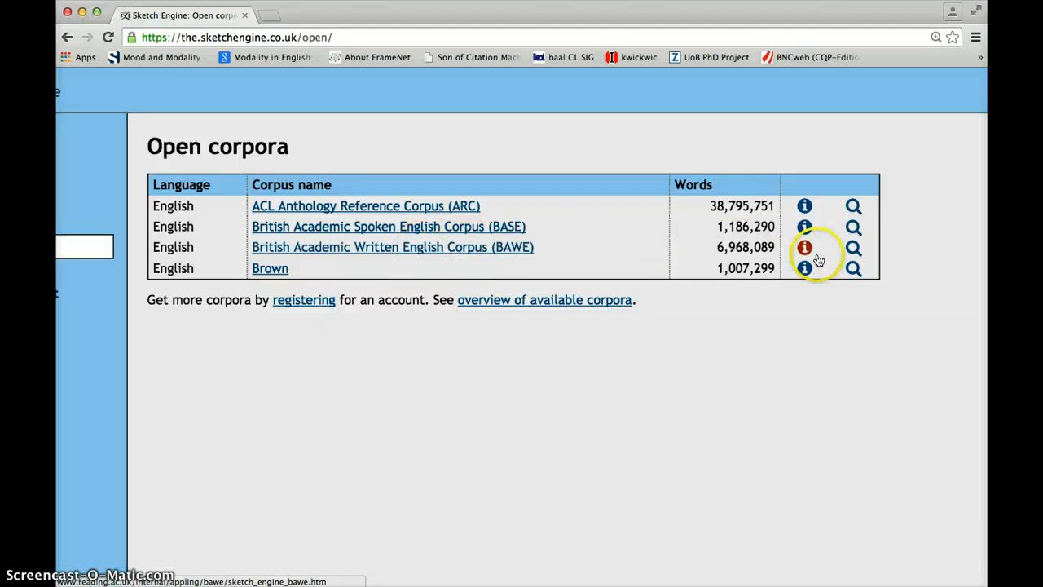
click(411, 248)
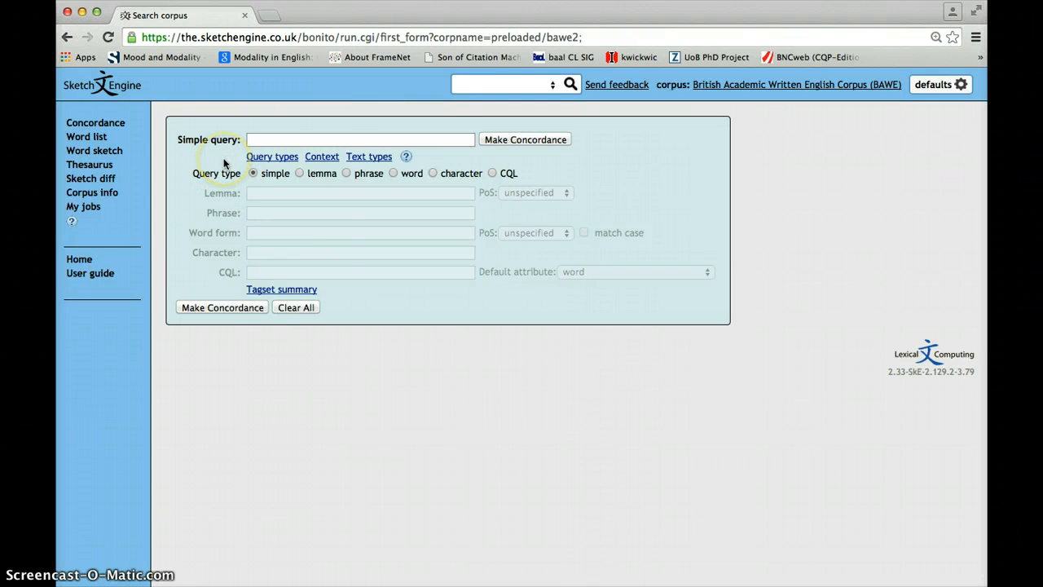
Step: Collapse the query types, and look through the context and text types options, collapsing each one again
scroll(224, 160, up, 3)
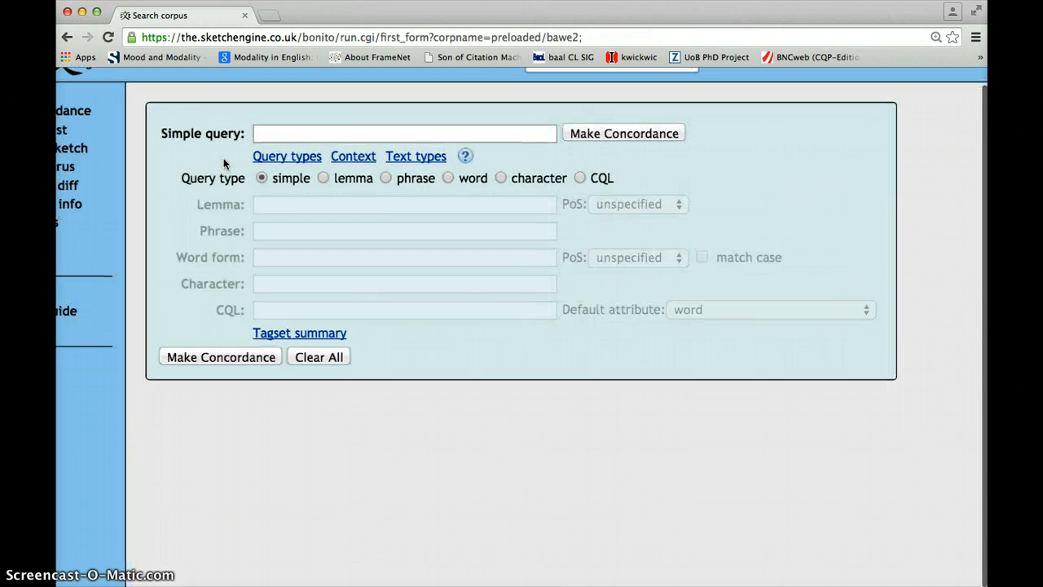
click(290, 160)
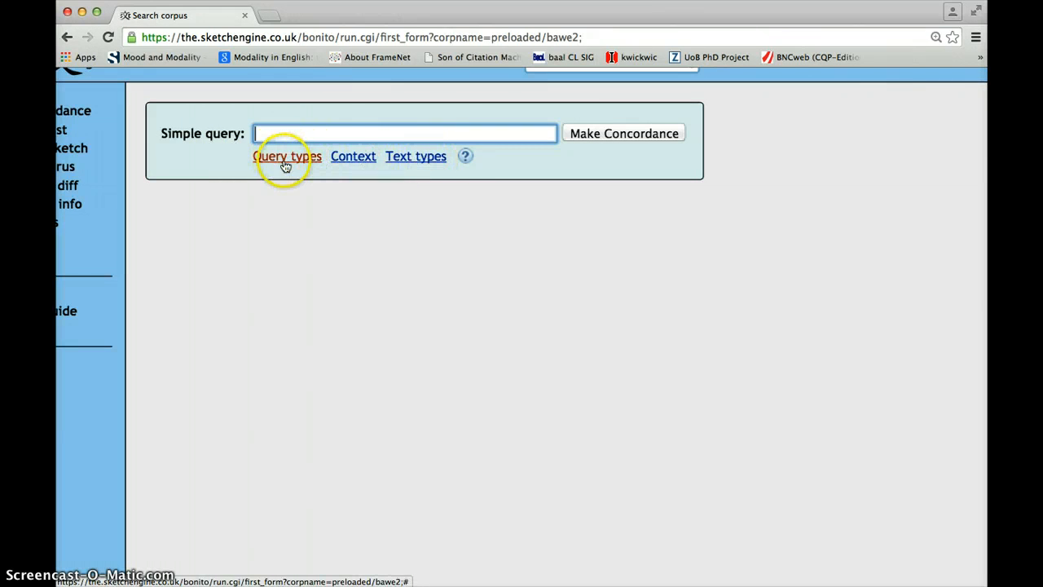
click(346, 159)
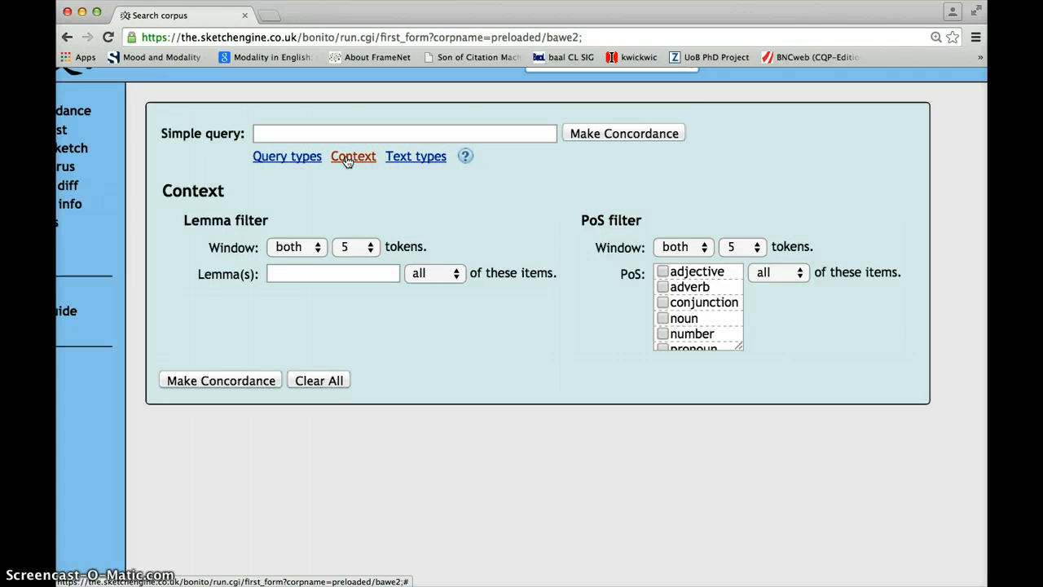
click(346, 160)
click(409, 157)
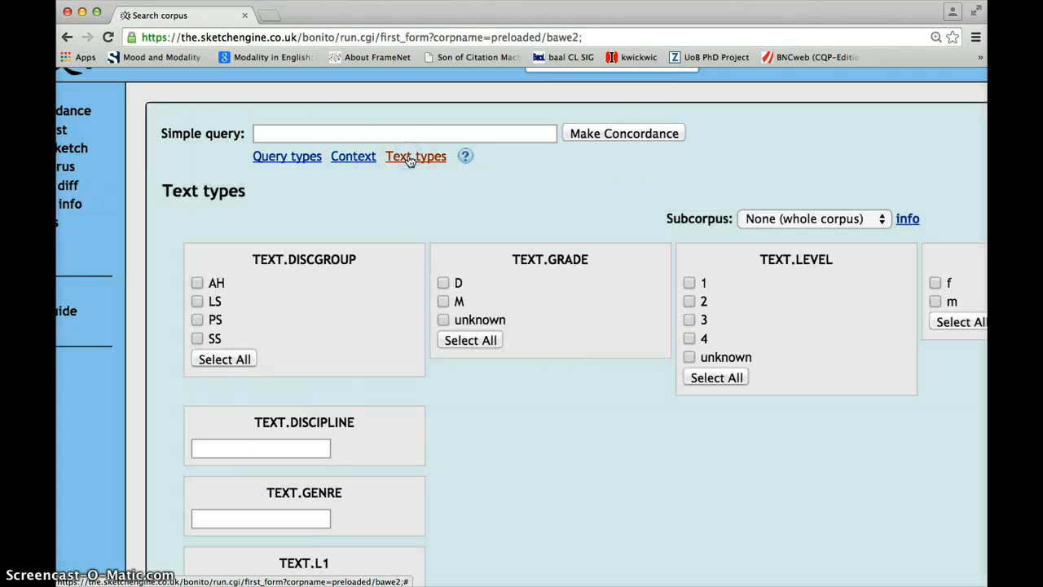
click(409, 159)
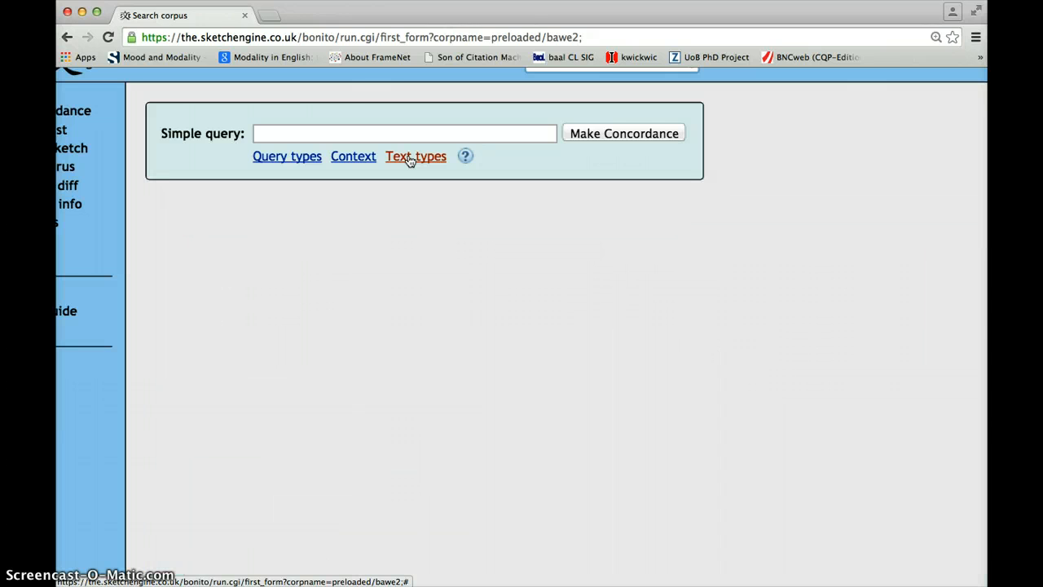
Step: Expand the text types and set the discipline filter to Business
click(409, 157)
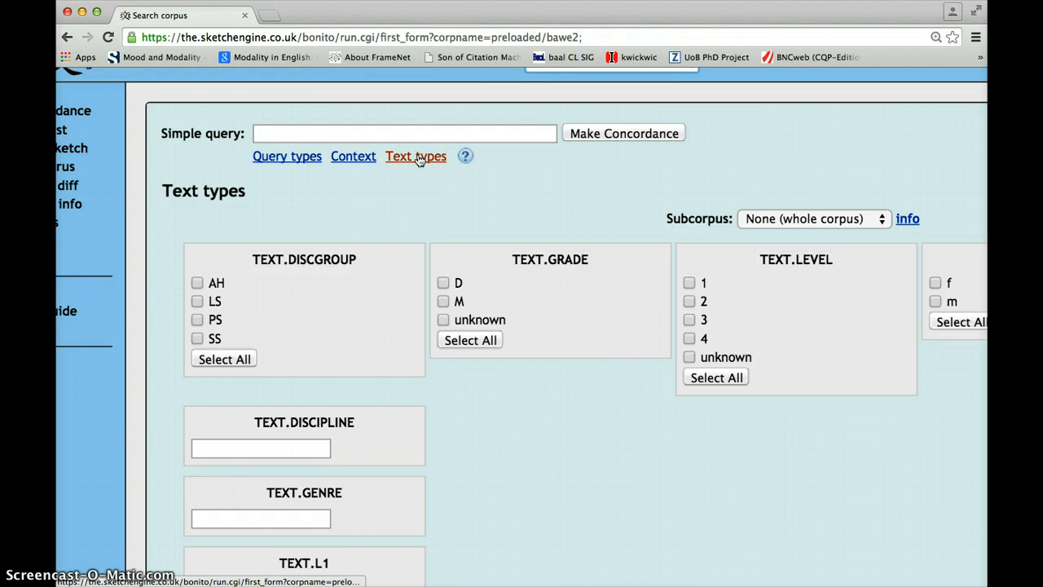
click(232, 456)
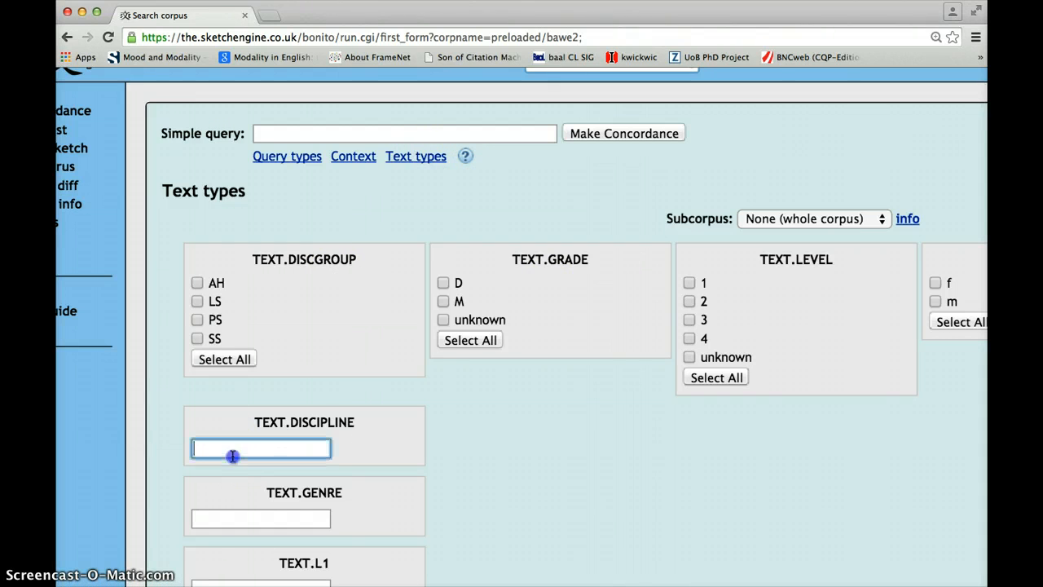
text(Bu)
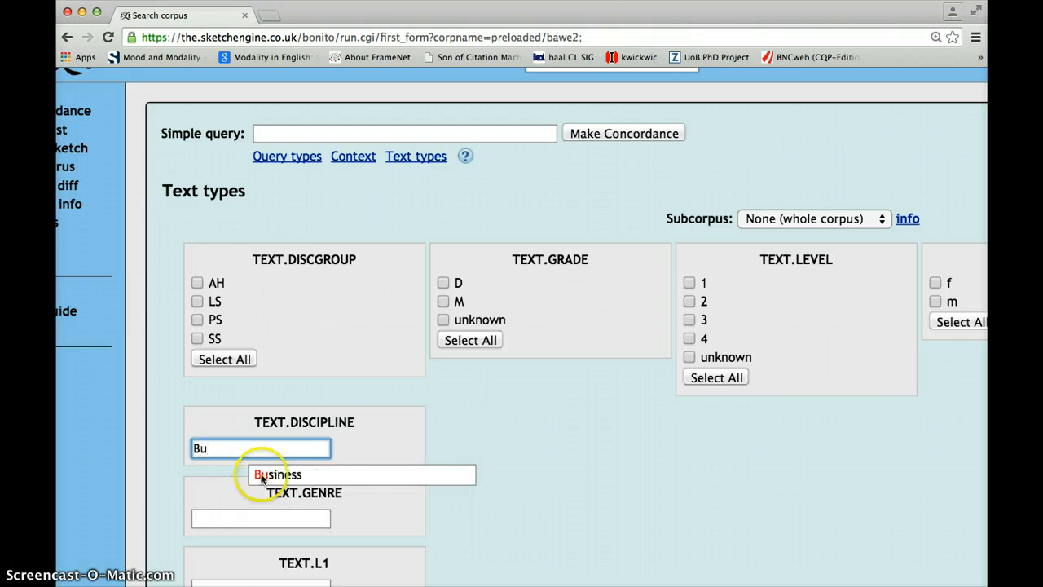
click(295, 480)
click(294, 479)
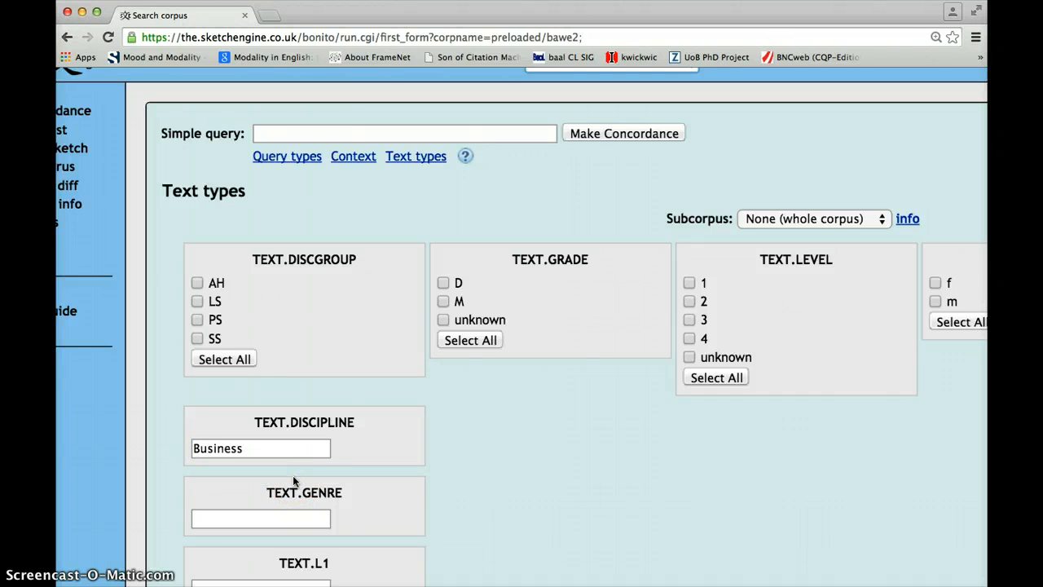
Step: Clear the Business discipline filter and collapse the text types options
drag(251, 448, 151, 449)
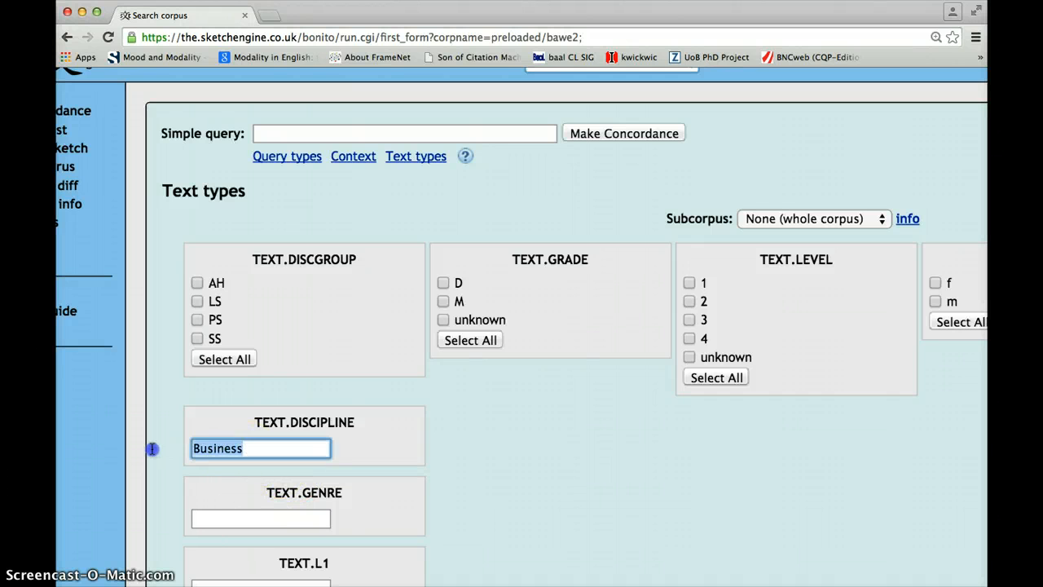
key(BackSpace)
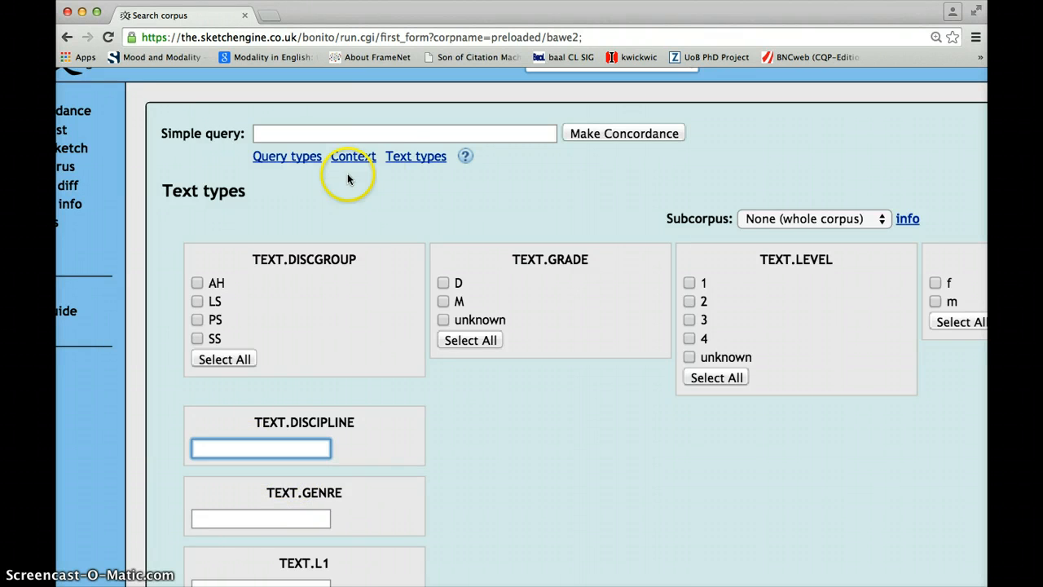
click(403, 163)
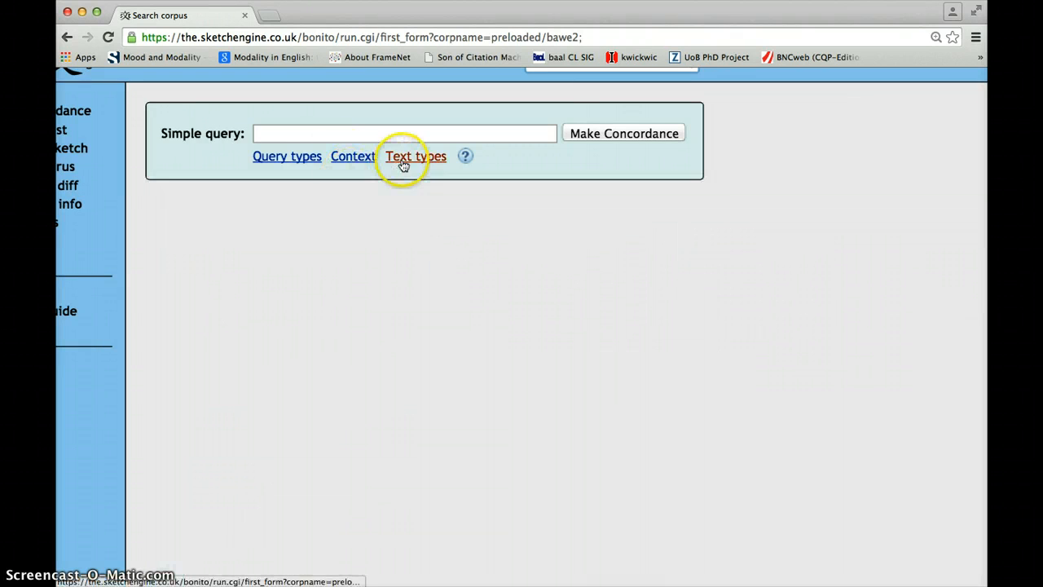
Step: Expand the query types and choose CQL as the query type
click(300, 158)
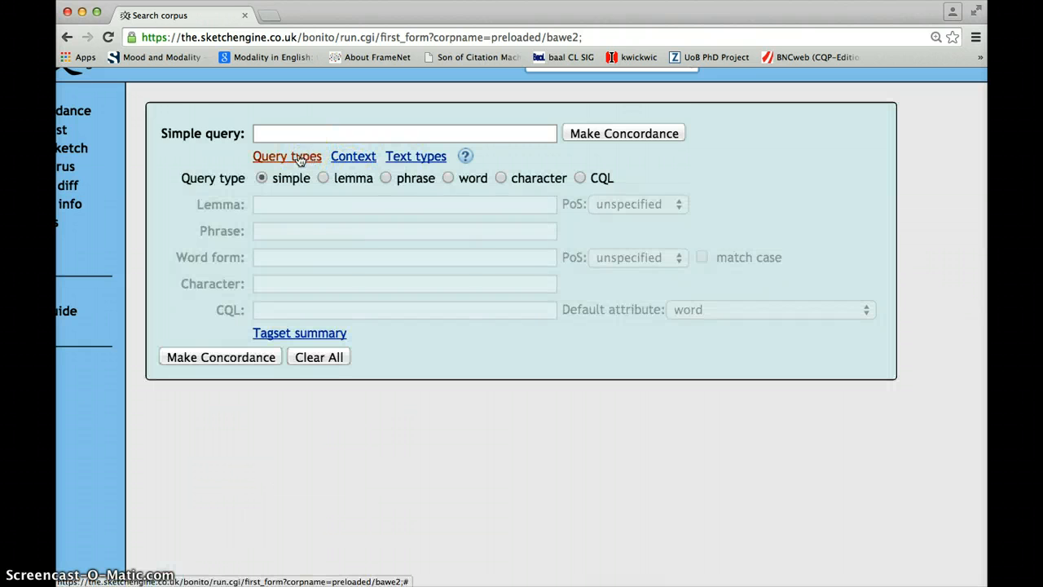
click(579, 179)
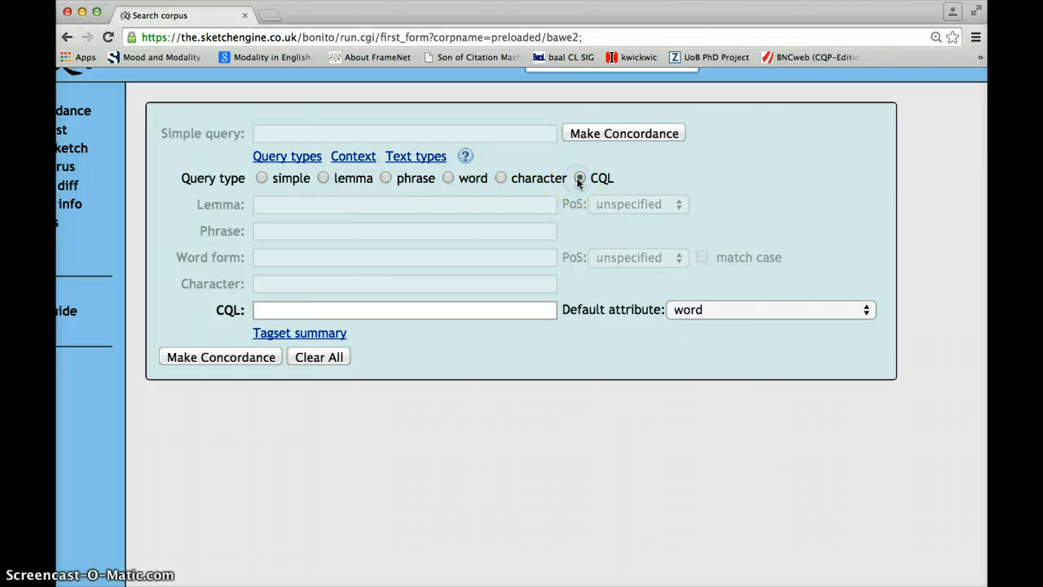
click(535, 478)
scroll(535, 479, up, 3)
scroll(535, 479, down, 1)
click(435, 424)
Step: Begin the CQL query with the word it followed by an optional modal verb: "it" [tag="VM"]?
click(394, 285)
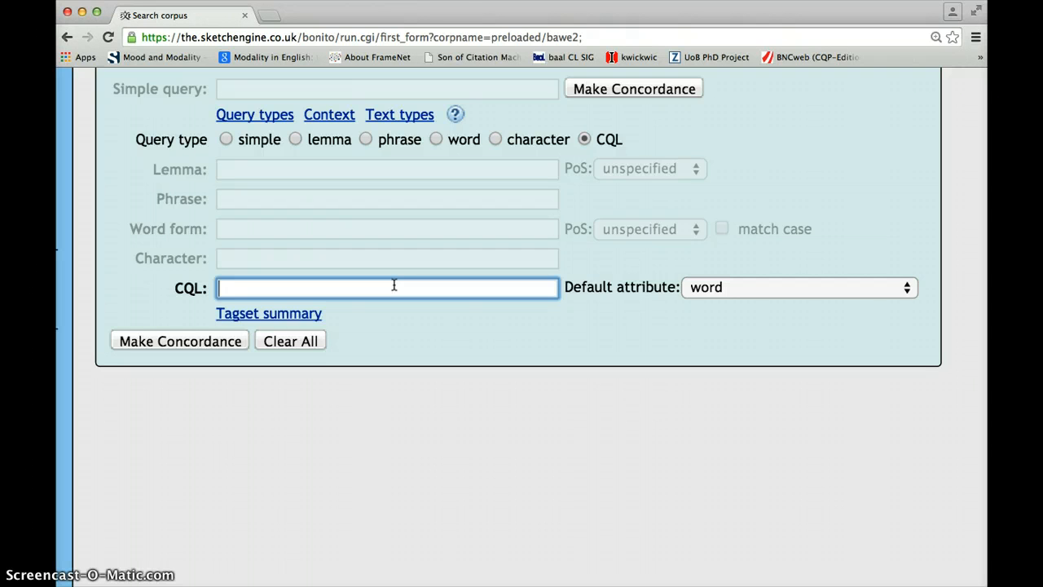
text("it")
text([tag])
key(BackSpace)
text(=)
text("VM")
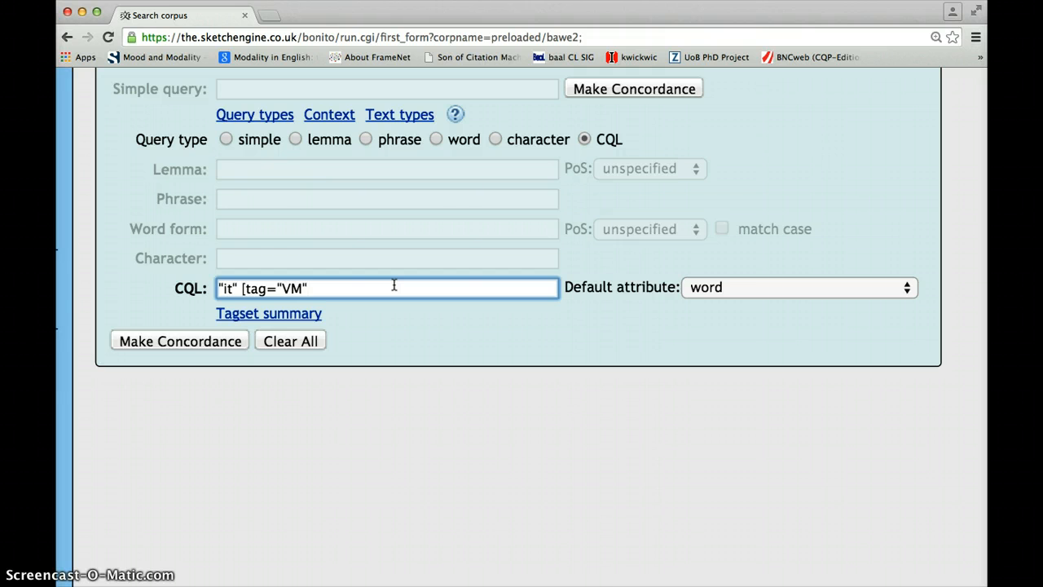
text(]?)
Step: Extend the CQL query with a form of the verb be: [tag="VB."]
text([)
text(g="VB.")
key(Left)
key(Left)
key(shift+Right)
key(shift+Right)
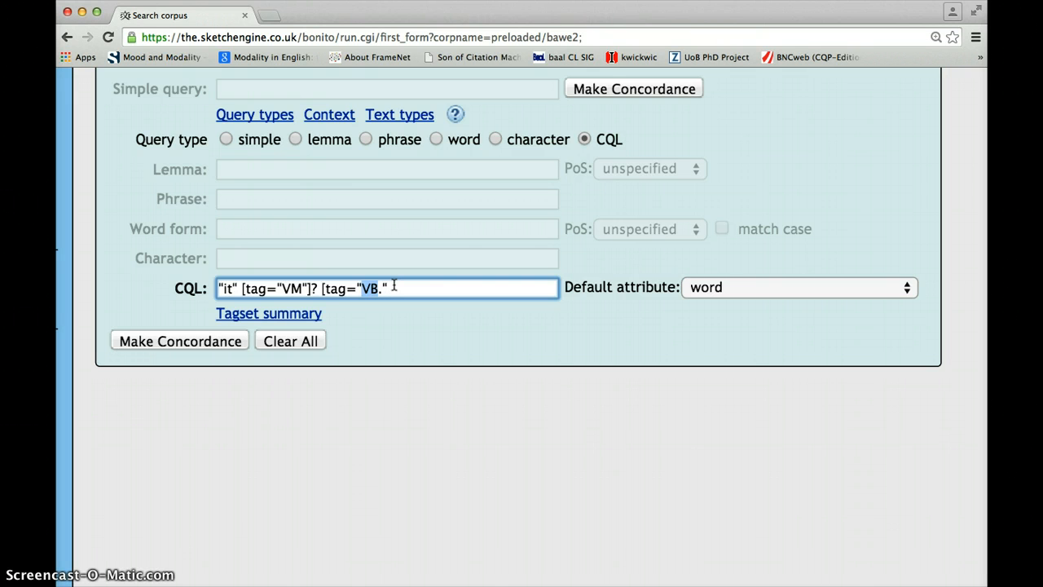
key(Right)
key(Right)
text(])
Step: Add a gap of zero to two arbitrary words to the CQL query: []{0,2}
text([]{0,2})
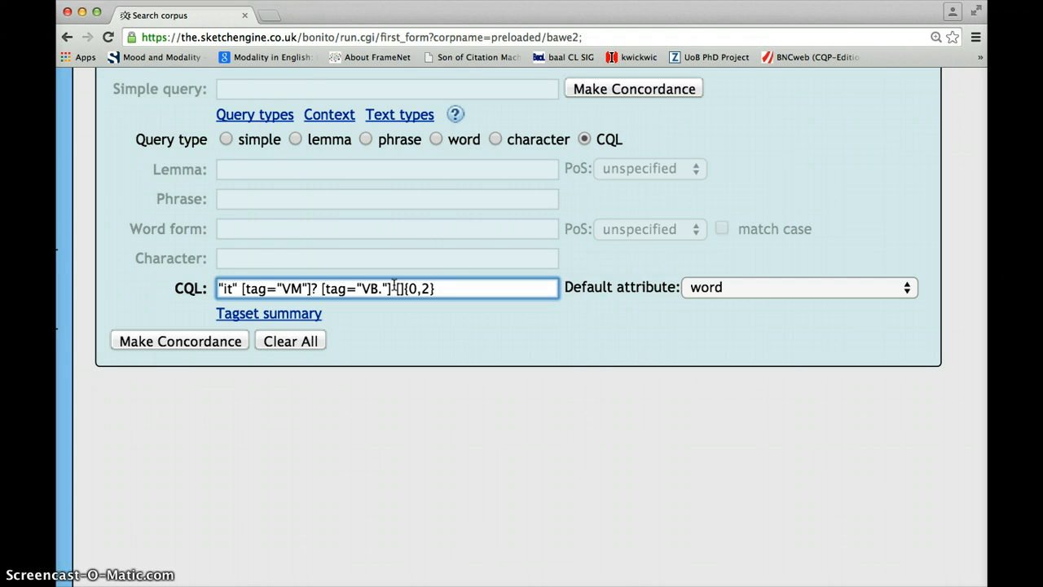
Step: Finish the CQL query with an adjective tag: [tag="JJ*"]
text([tag="JJ.)
key(shift+Left)
key(BackSpace)
text(*"])
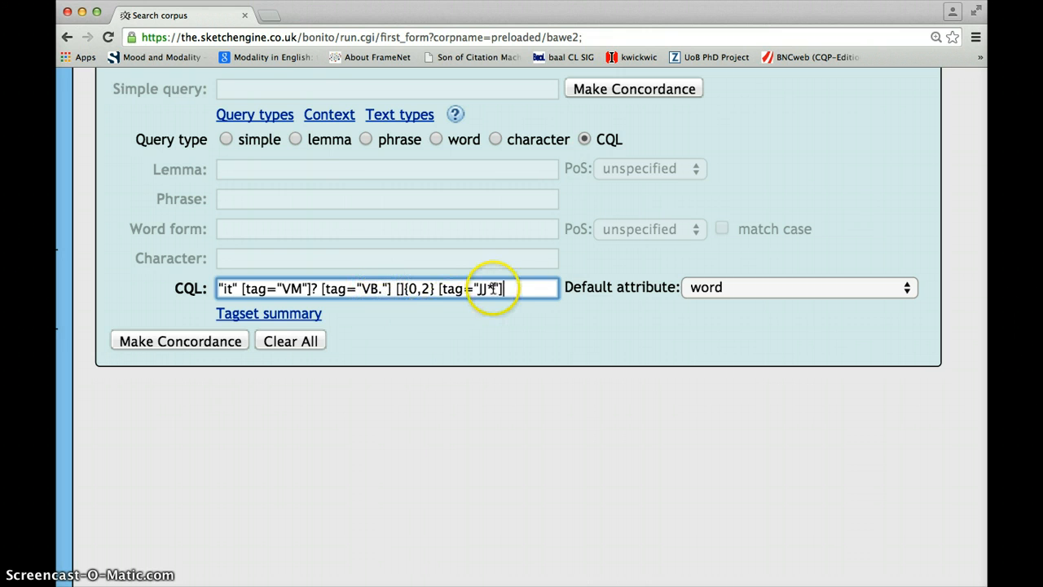
Step: Open the tagset summary in a new window, examine its adjective and verb tags, and close that window
right_click(274, 318)
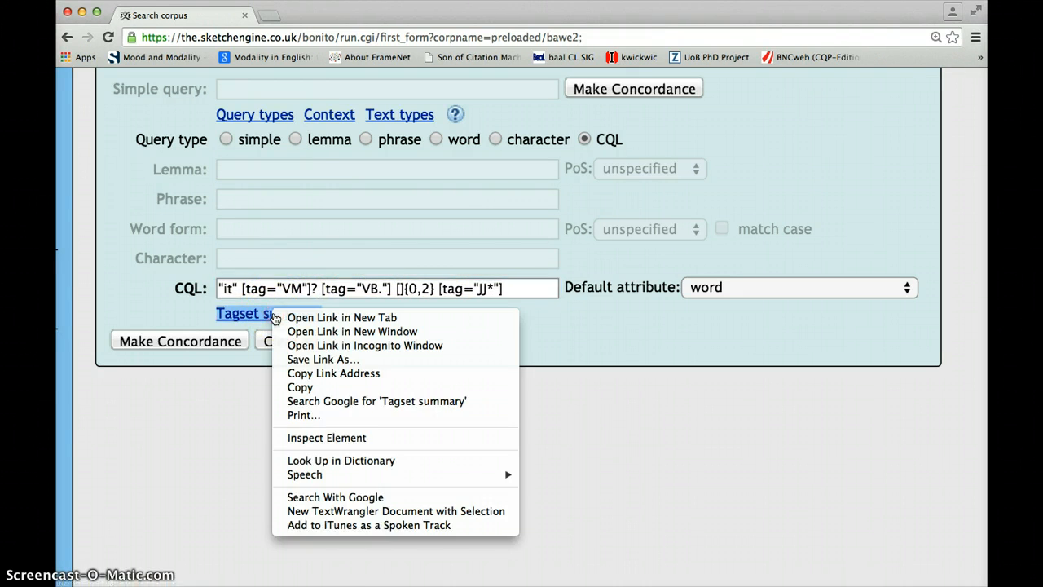
click(324, 335)
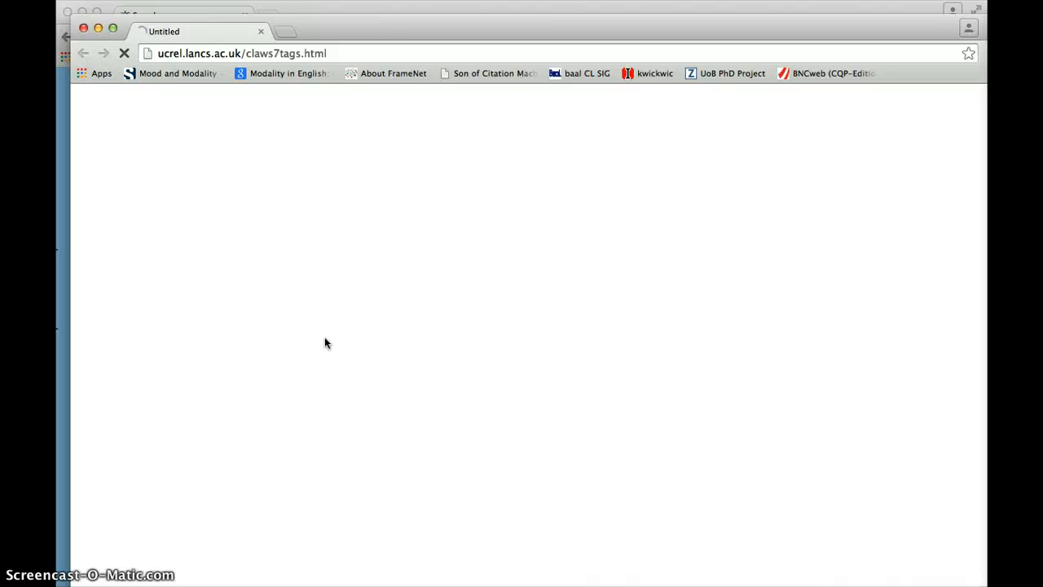
scroll(324, 337, down, 1)
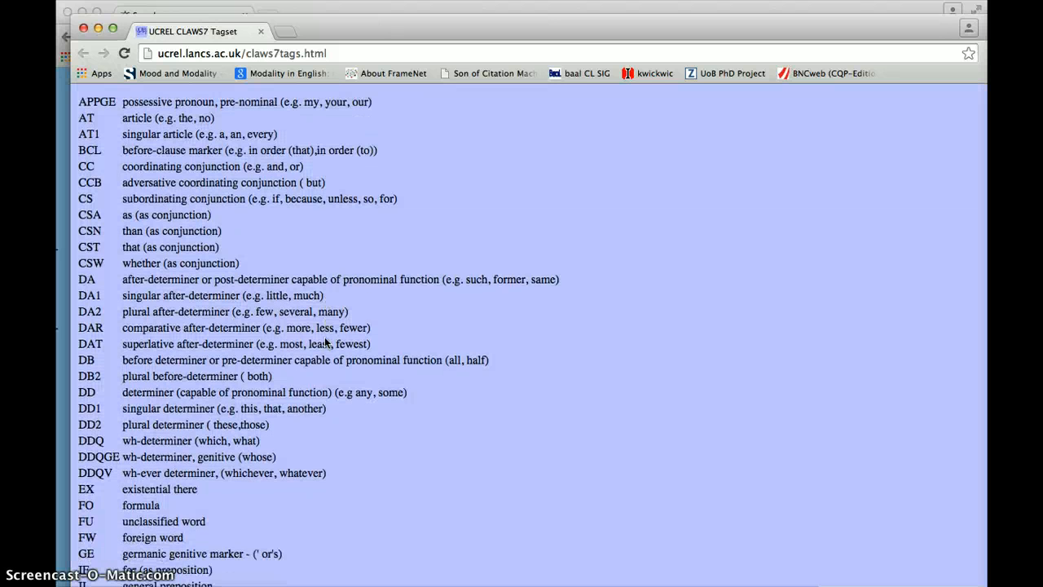
scroll(155, 257, down, 10)
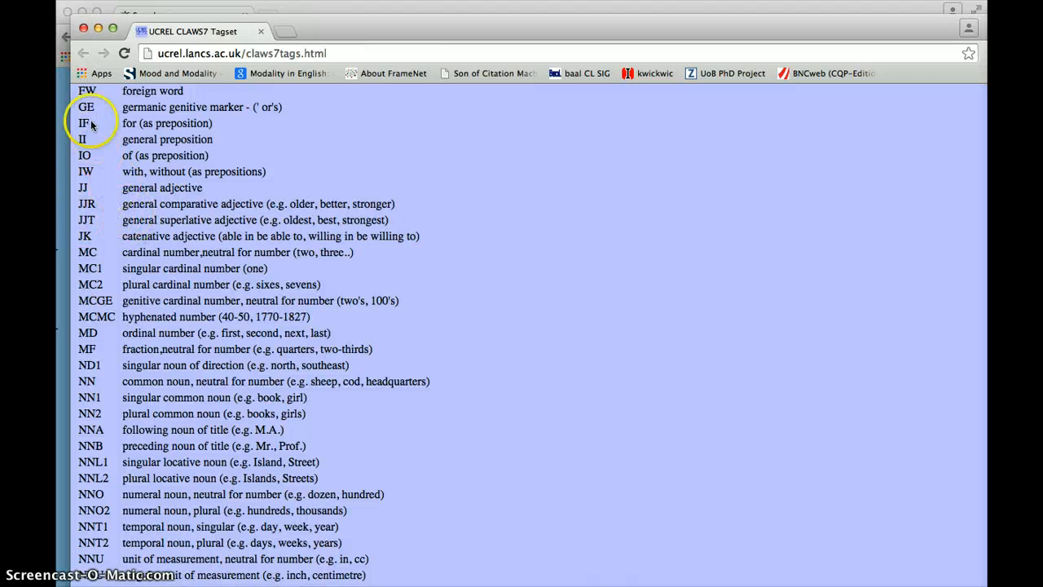
scroll(159, 277, down, 12)
scroll(163, 285, down, 10)
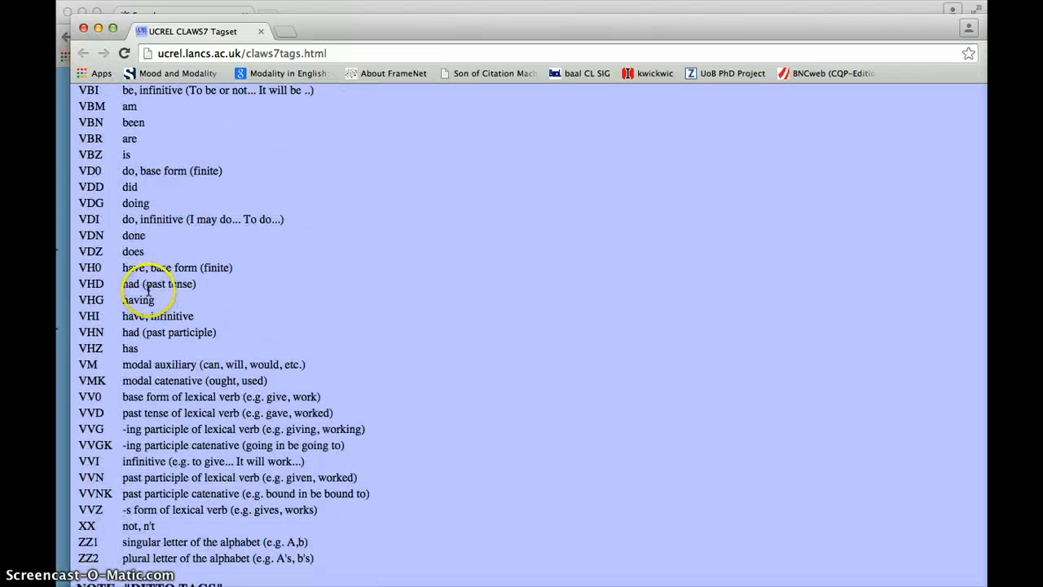
scroll(98, 154, up, 3)
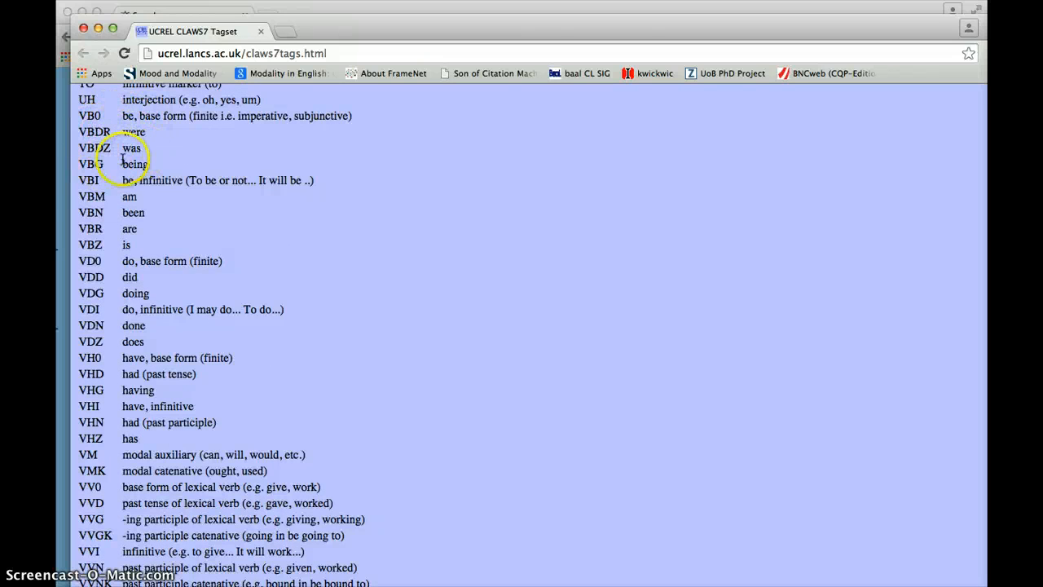
click(81, 30)
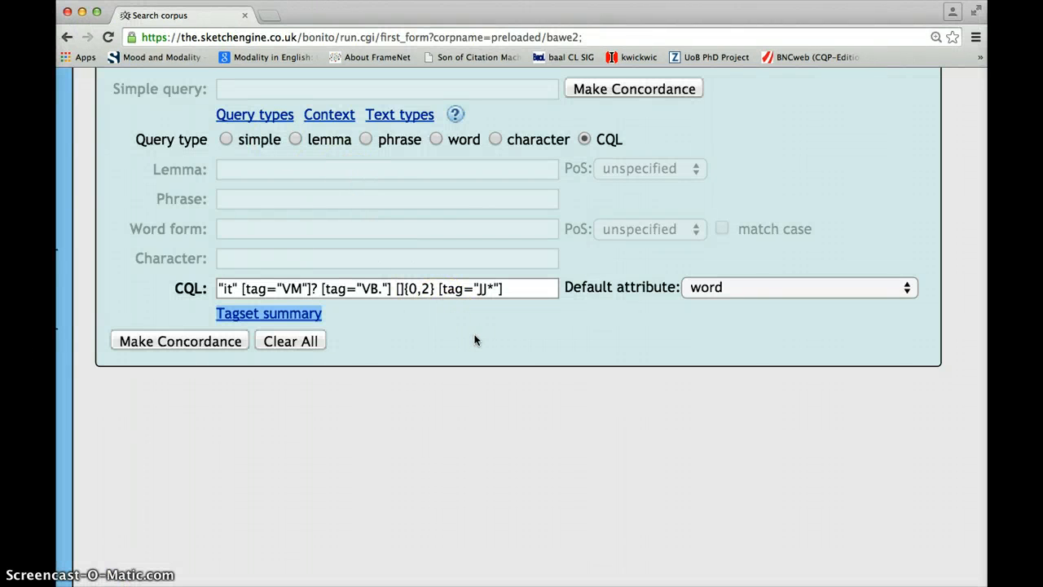
Step: Make the concordance for the CQL query and view the matching lines on the first page
click(154, 340)
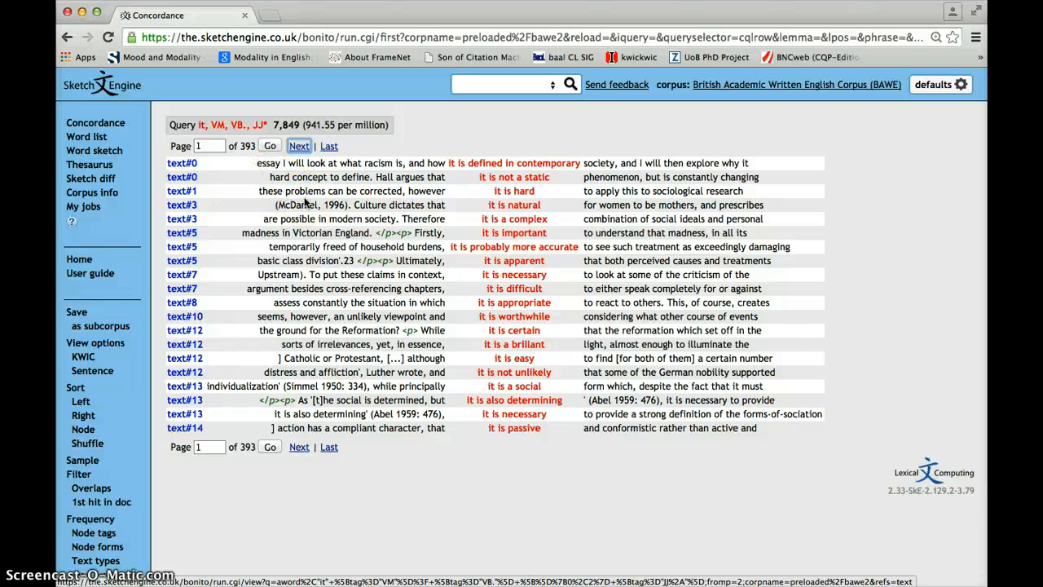
scroll(307, 202, up, 2)
scroll(307, 202, up, 2)
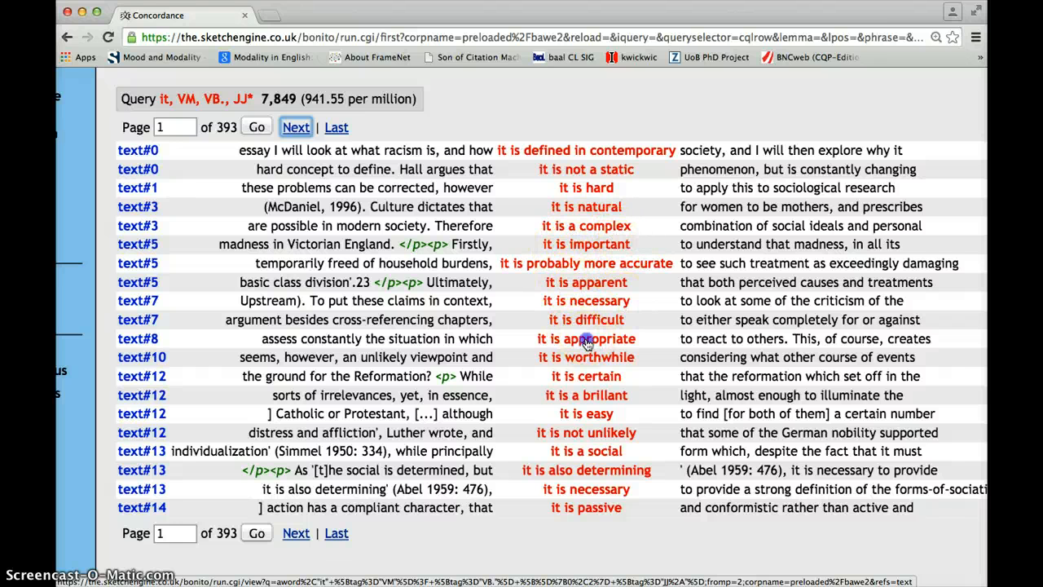
drag(586, 343, 570, 356)
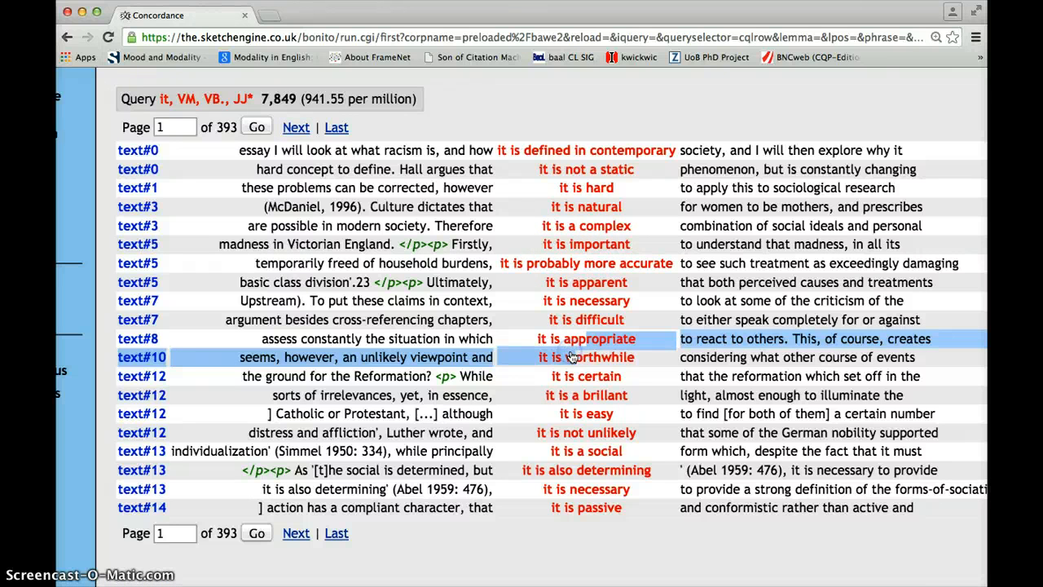
Step: Open the expanded context of the "it is certain" concordance line, read the surrounding passage, and close it
click(619, 371)
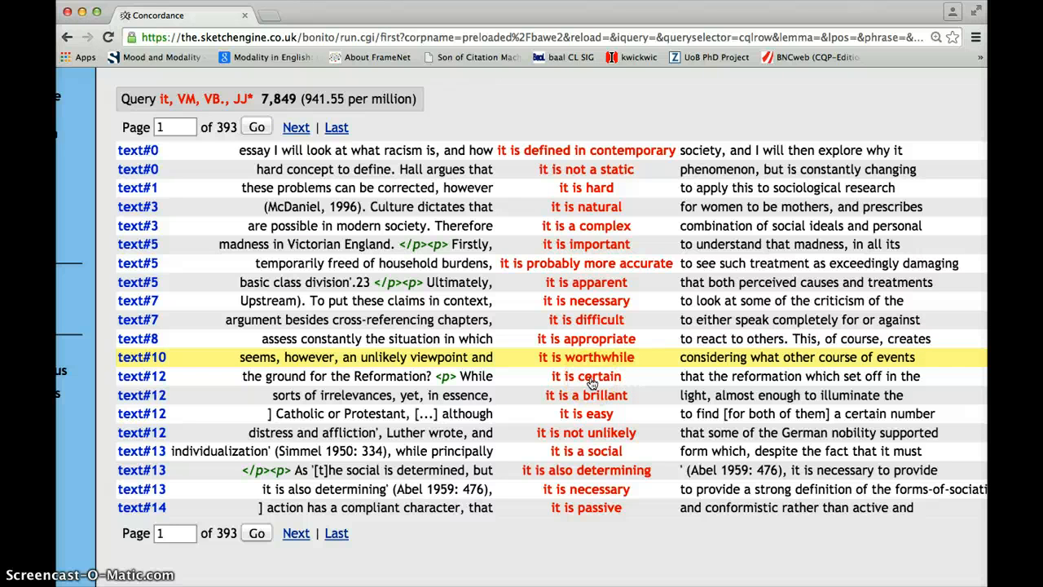
click(592, 381)
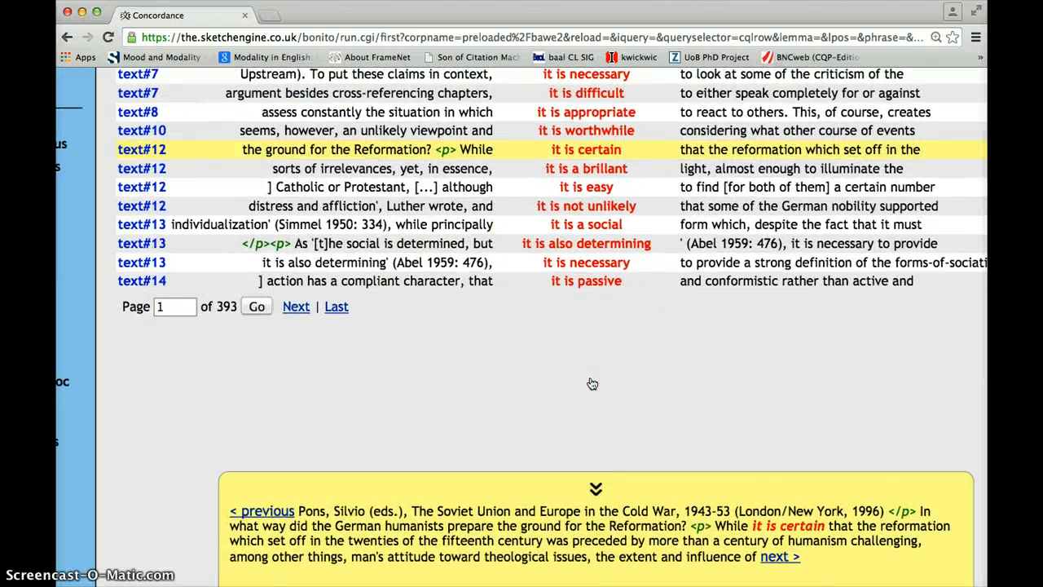
click(596, 490)
click(590, 152)
click(597, 489)
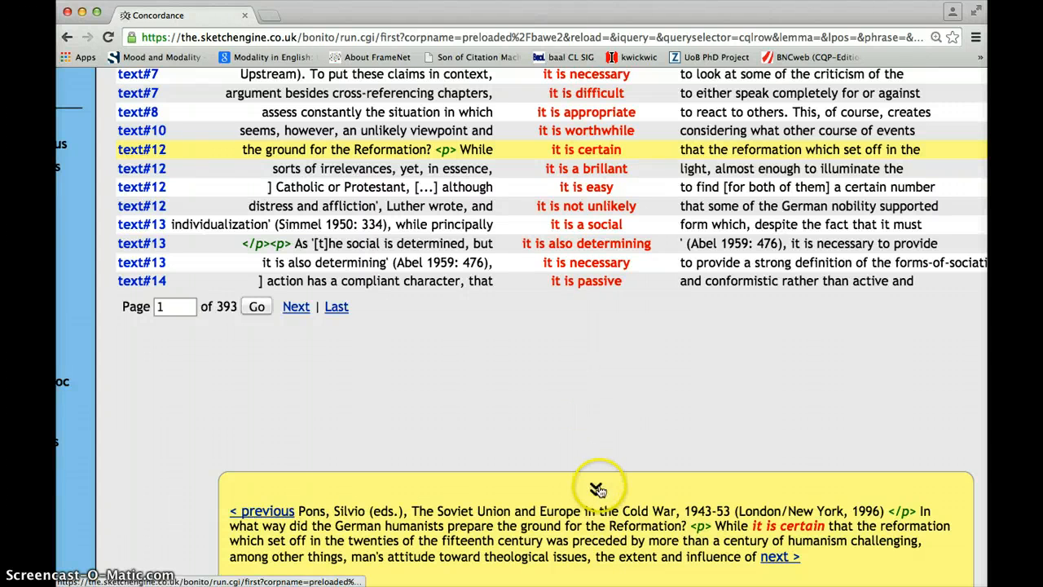
Step: Generate a frequency list of the node forms for the whole concordance
scroll(581, 398, up, 5)
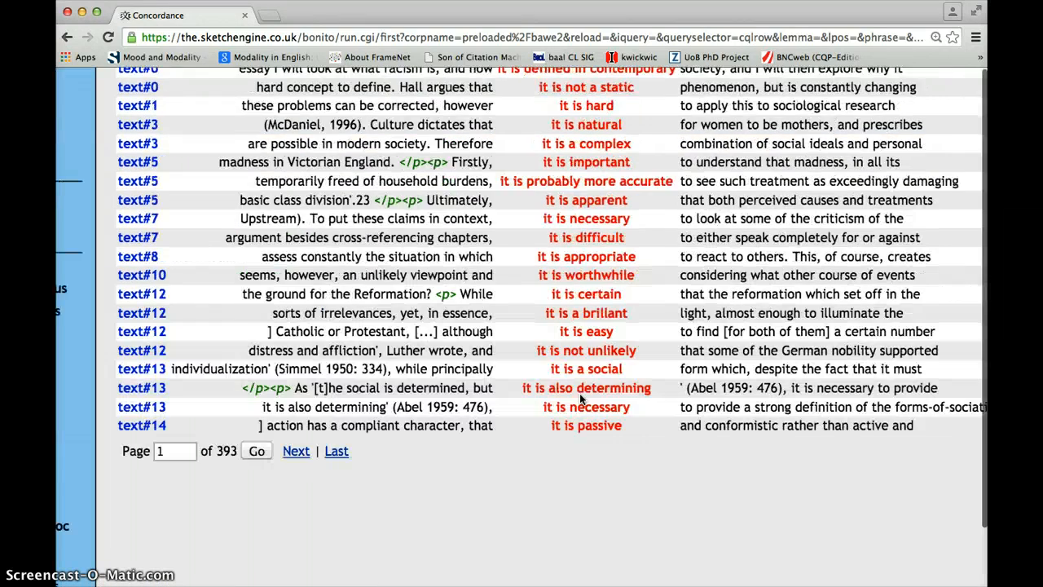
scroll(580, 396, up, 1)
scroll(581, 398, left, 3)
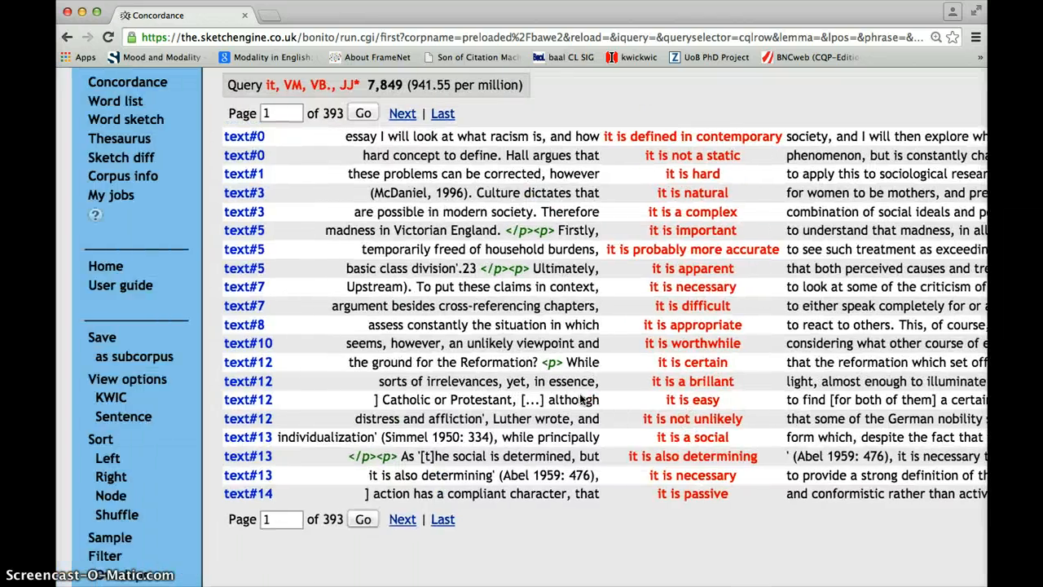
scroll(581, 398, down, 3)
scroll(581, 398, right, 1)
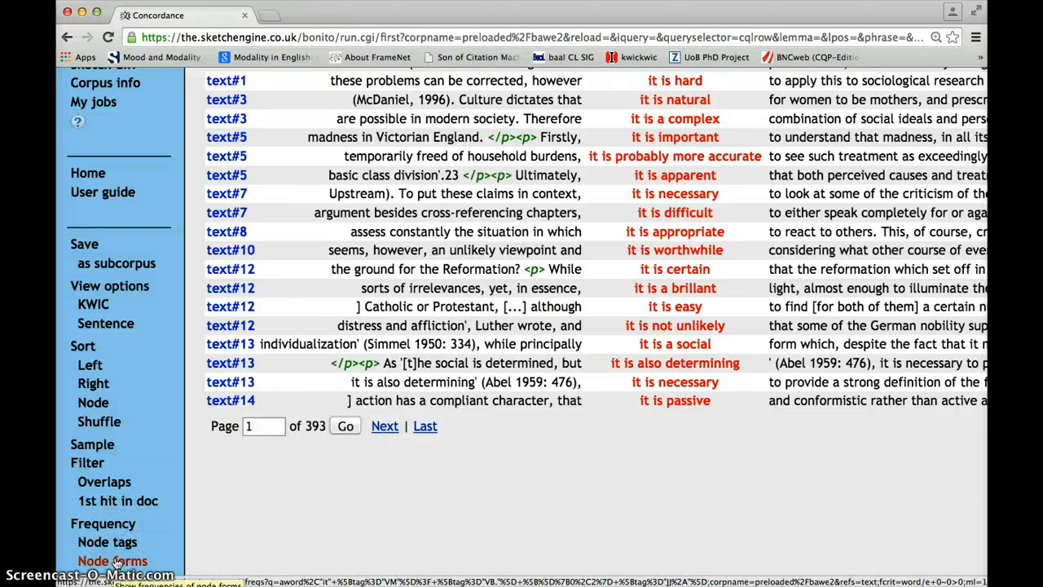
click(116, 563)
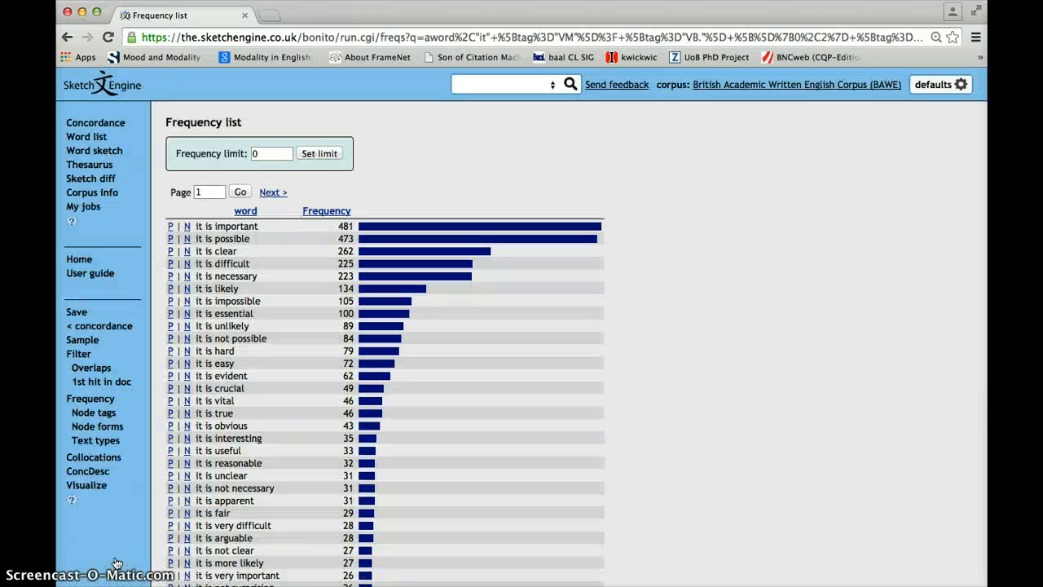
Step: Review the node form frequency list and apply the positive filter for "it is important" to show only its concordance lines
scroll(353, 496, up, 5)
scroll(353, 497, down, 2)
click(306, 310)
scroll(306, 311, left, 3)
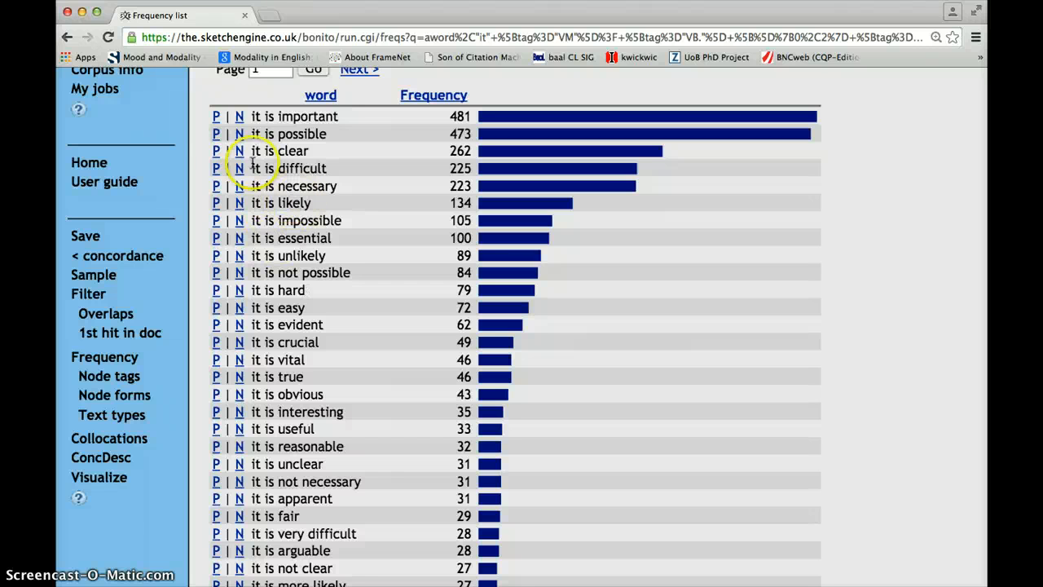
click(216, 117)
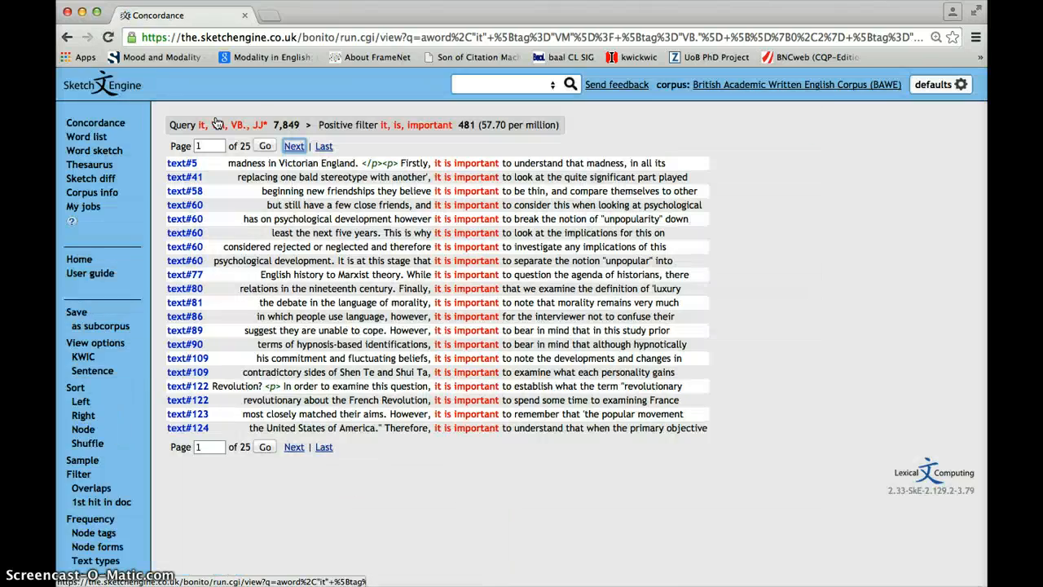
Step: Examine the words that follow "it is important" in the filtered lines, including the "that" and "for the interviewer not to" patterns
key(super+equal)
key(super+equal)
key(super+equal)
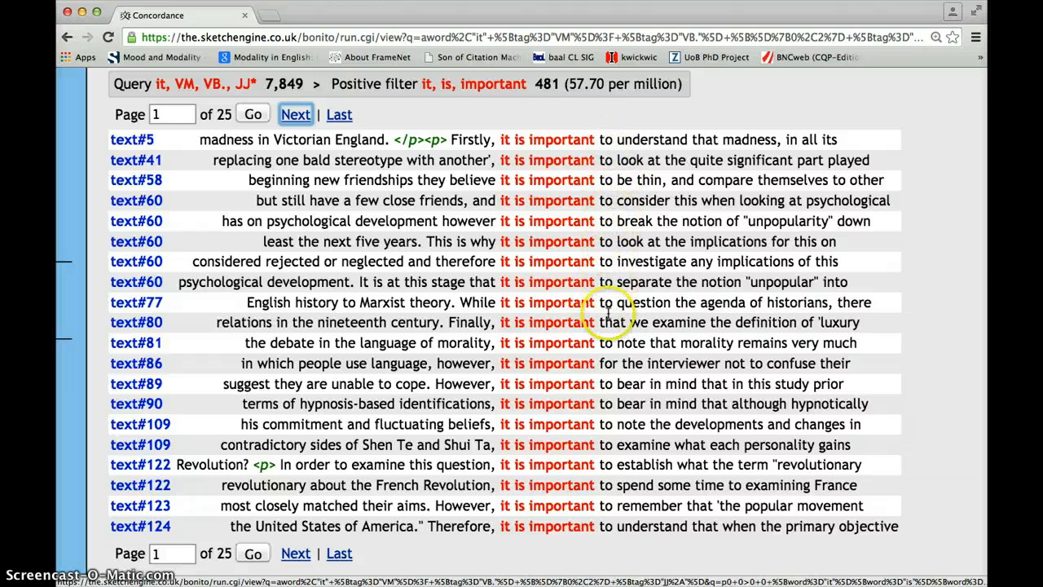
drag(600, 322, 628, 322)
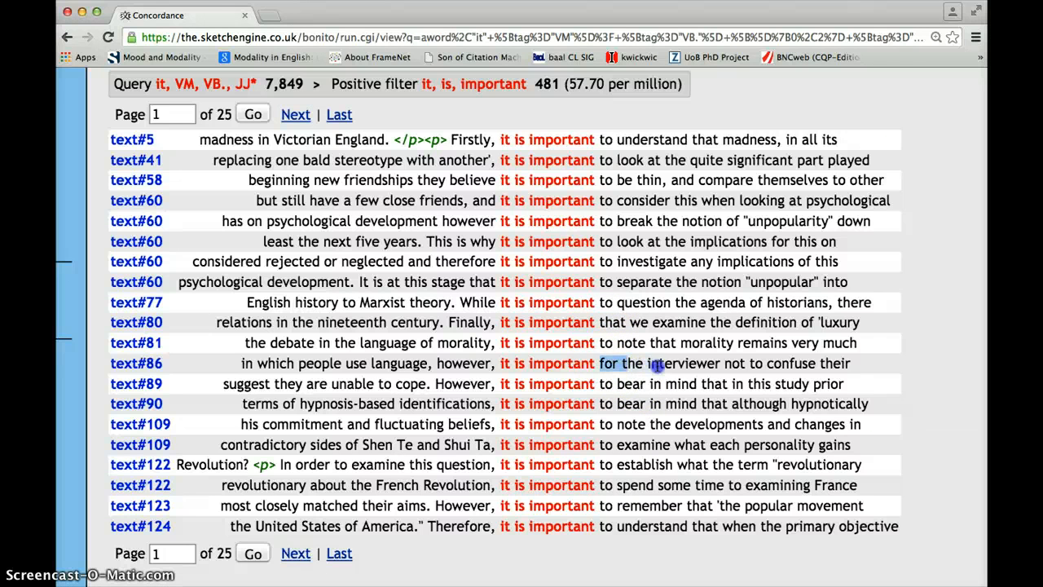
click(769, 365)
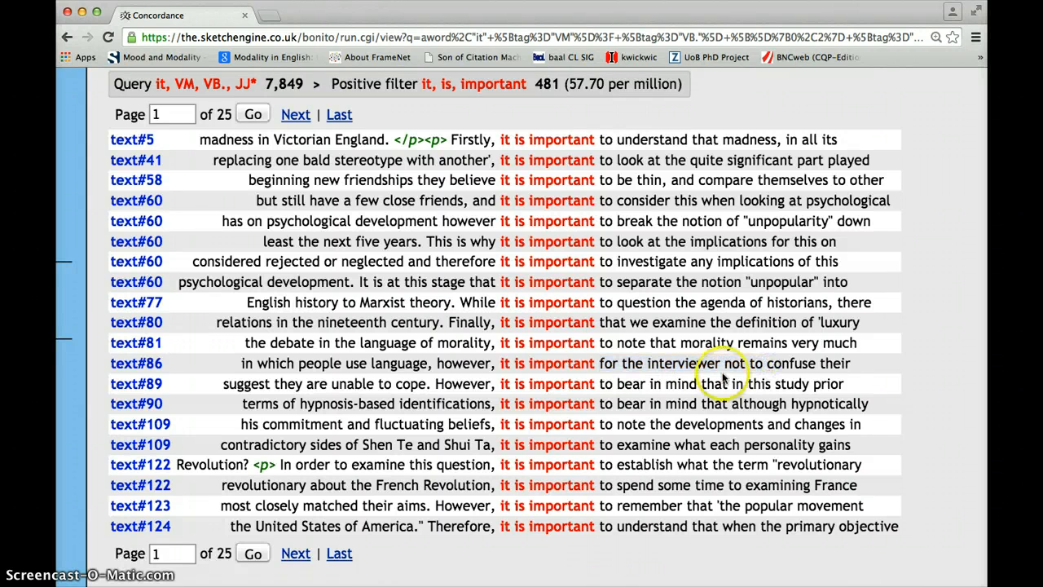
scroll(696, 388, down, 2)
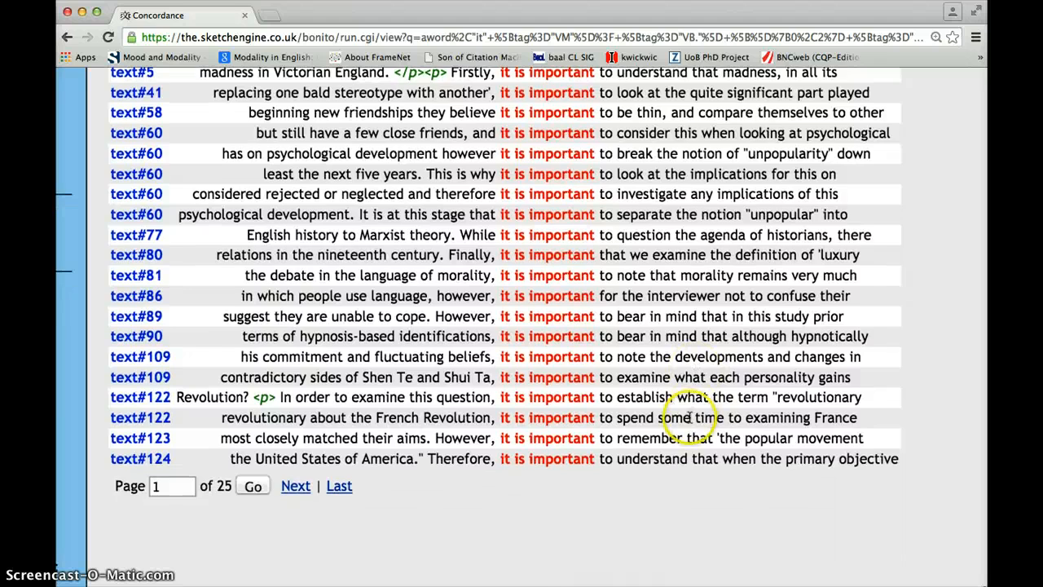
scroll(689, 417, up, 3)
scroll(689, 417, down, 2)
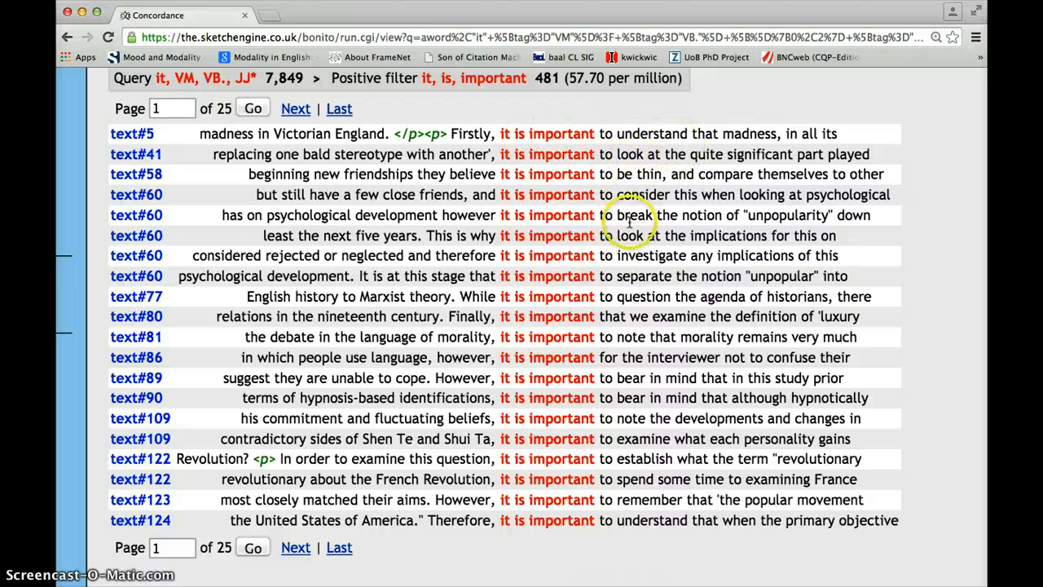
Step: Make a collocation candidate list for the "it is important" lines, with the range starting at 1
scroll(658, 335, left, 3)
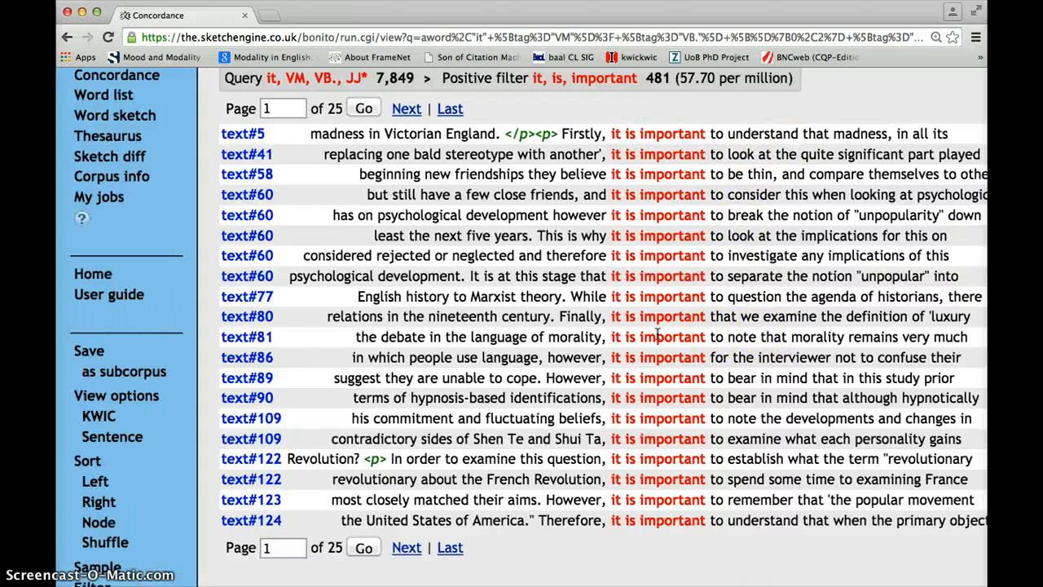
scroll(461, 380, down, 2)
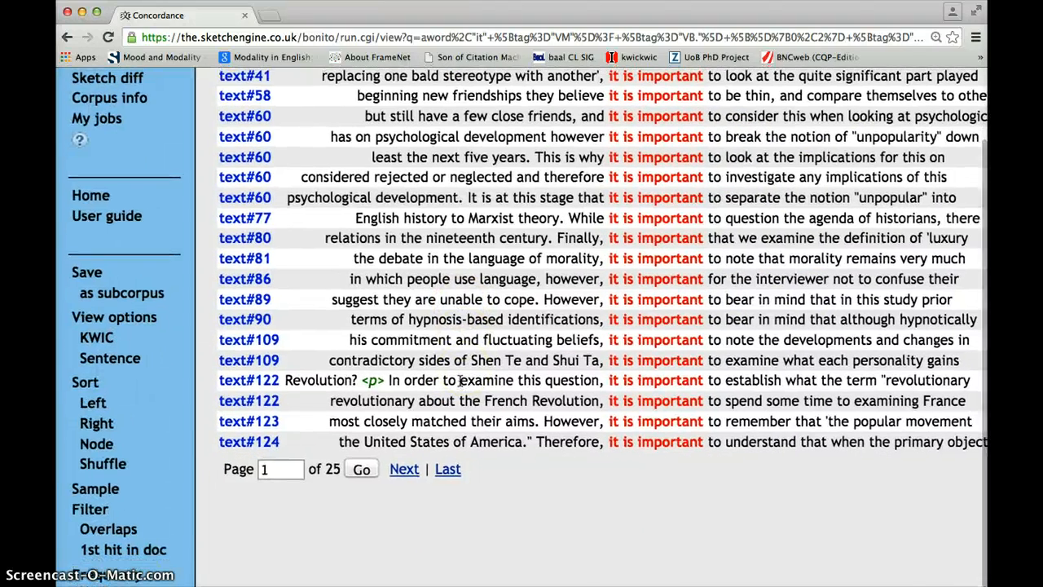
scroll(460, 380, down, 5)
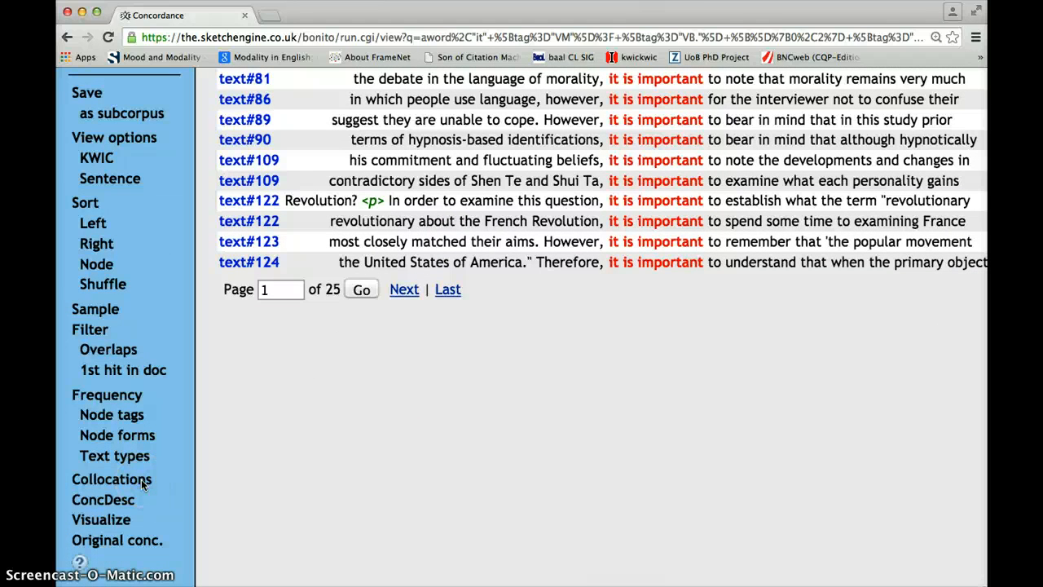
scroll(126, 481, up, 1)
click(116, 491)
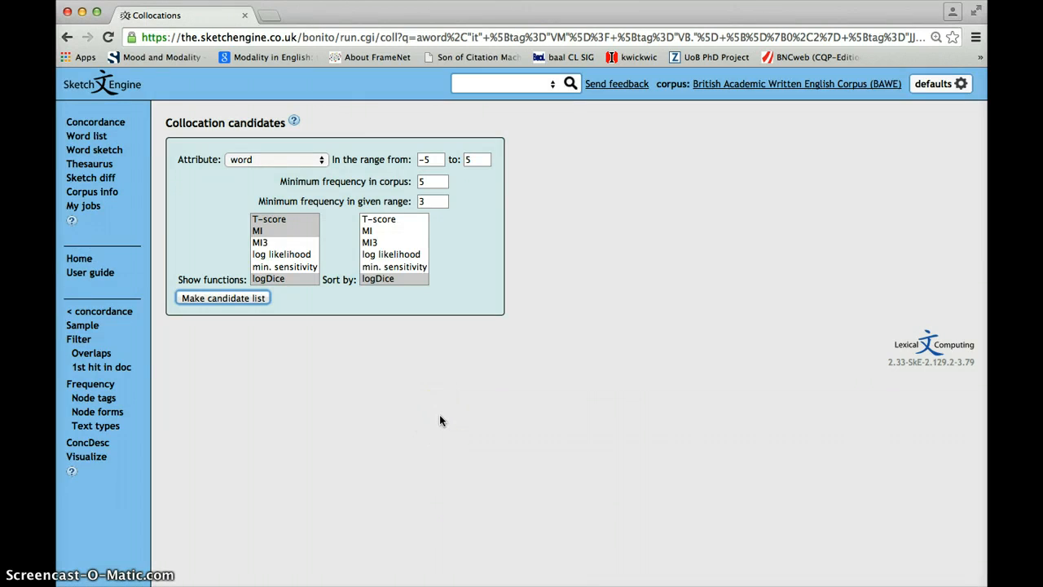
key(super+plus)
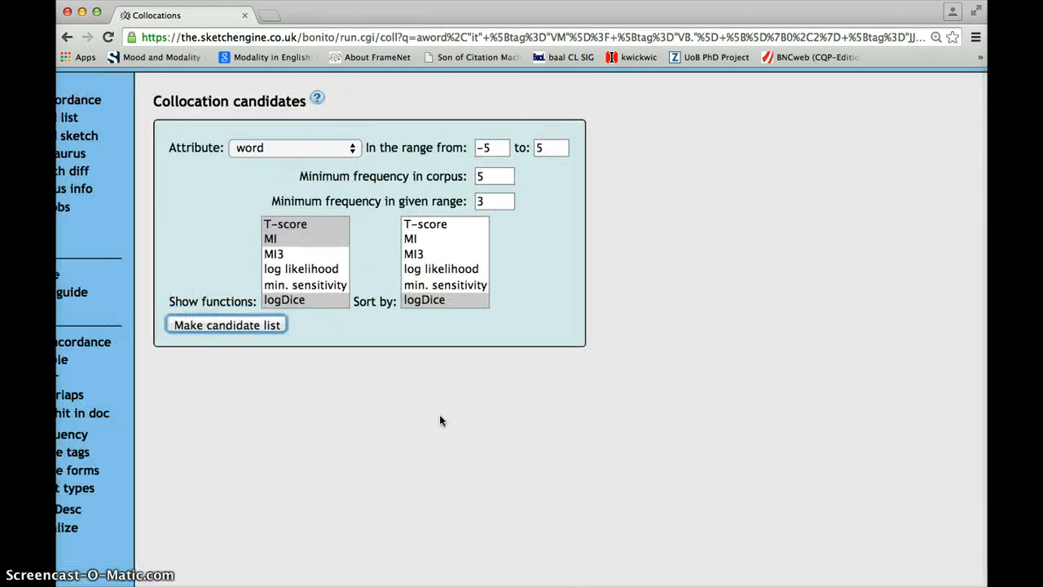
click(493, 150)
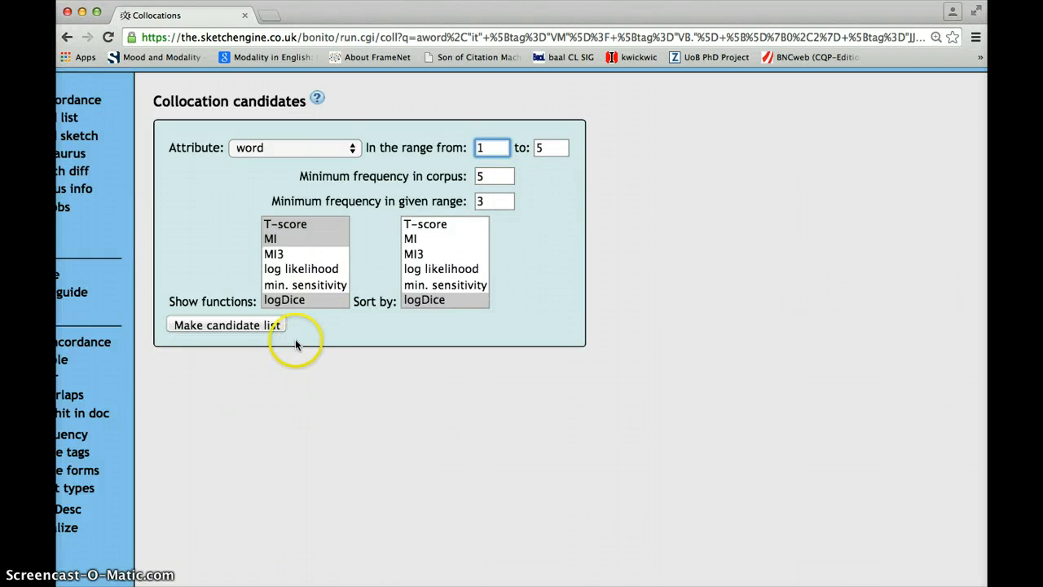
click(229, 325)
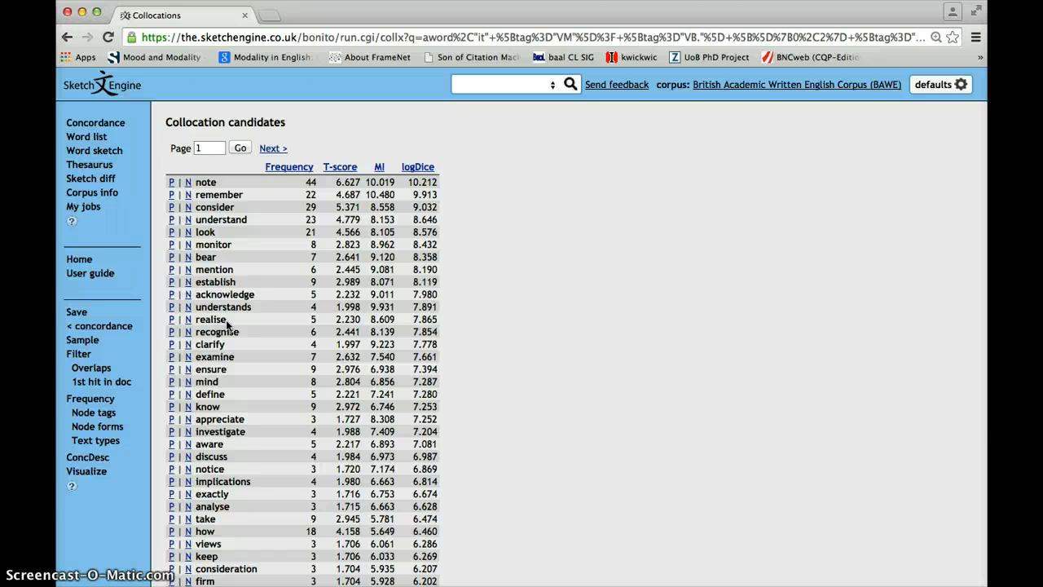
Step: Look through the collocation candidates and apply the positive filter for "bear" to view its concordance lines
scroll(228, 325, up, 3)
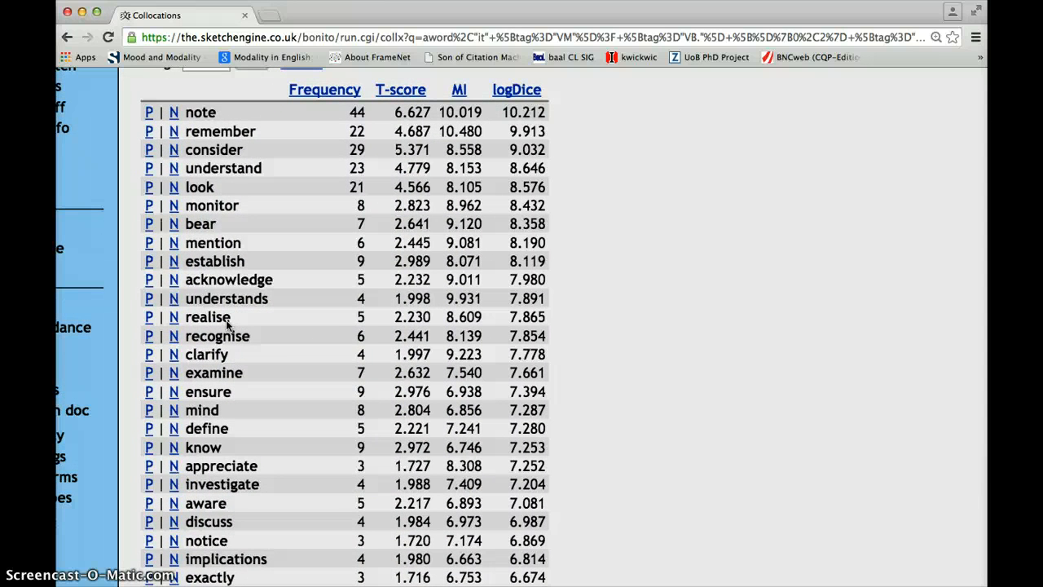
scroll(279, 345, down, 10)
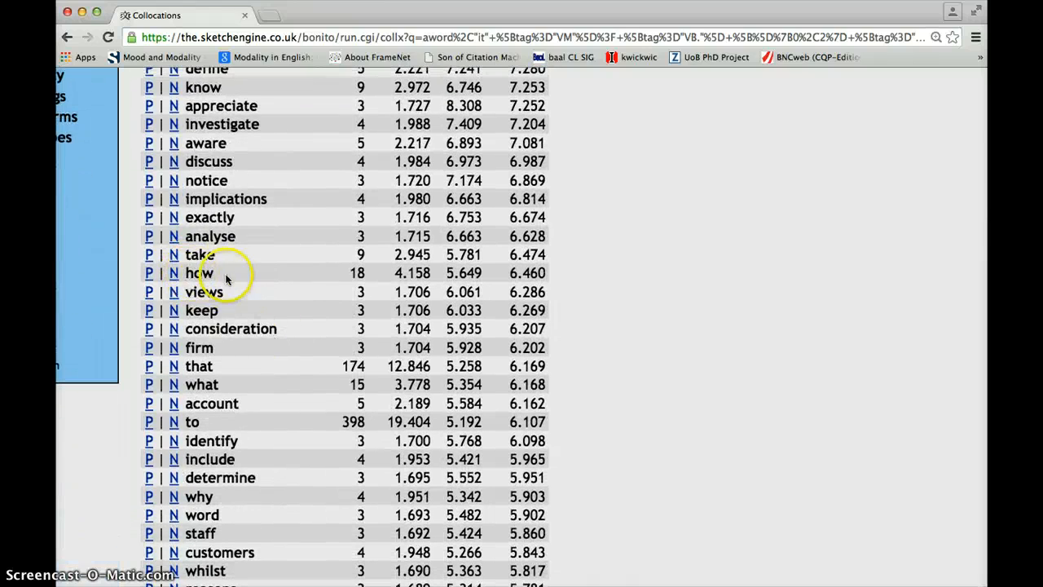
scroll(237, 275, up, 10)
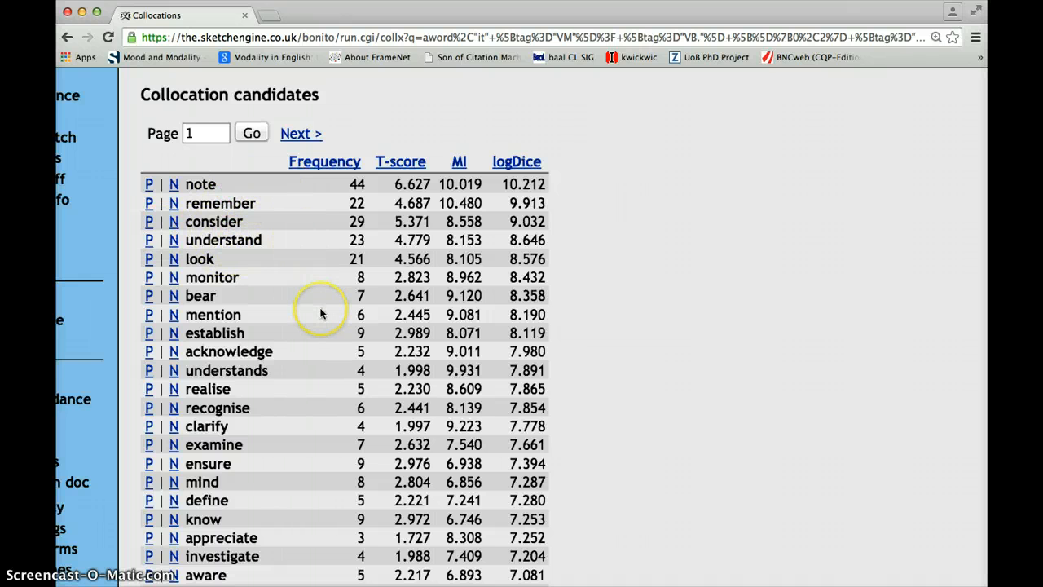
scroll(320, 313, down, 1)
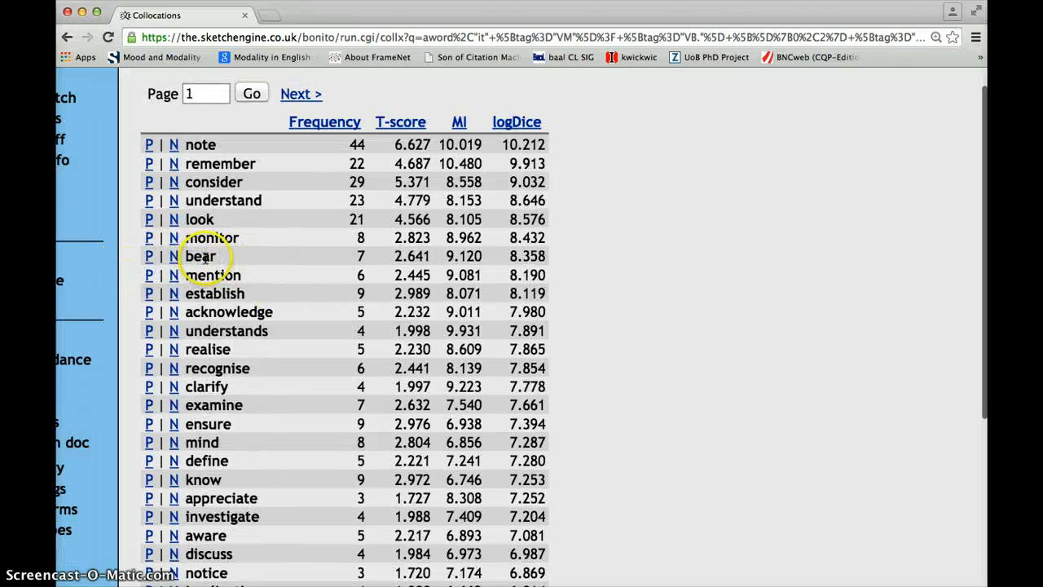
click(150, 257)
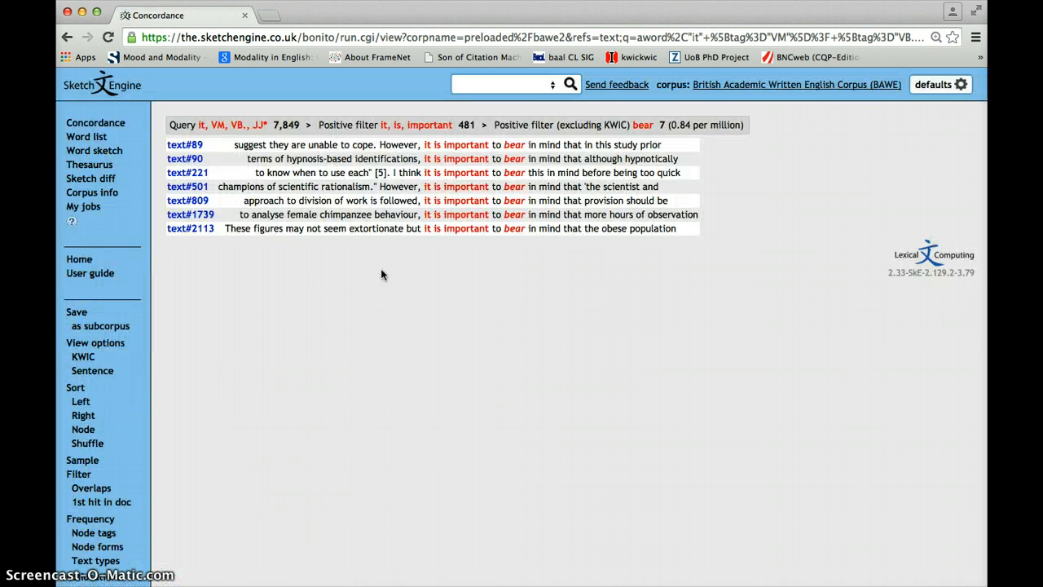
key(super+plus)
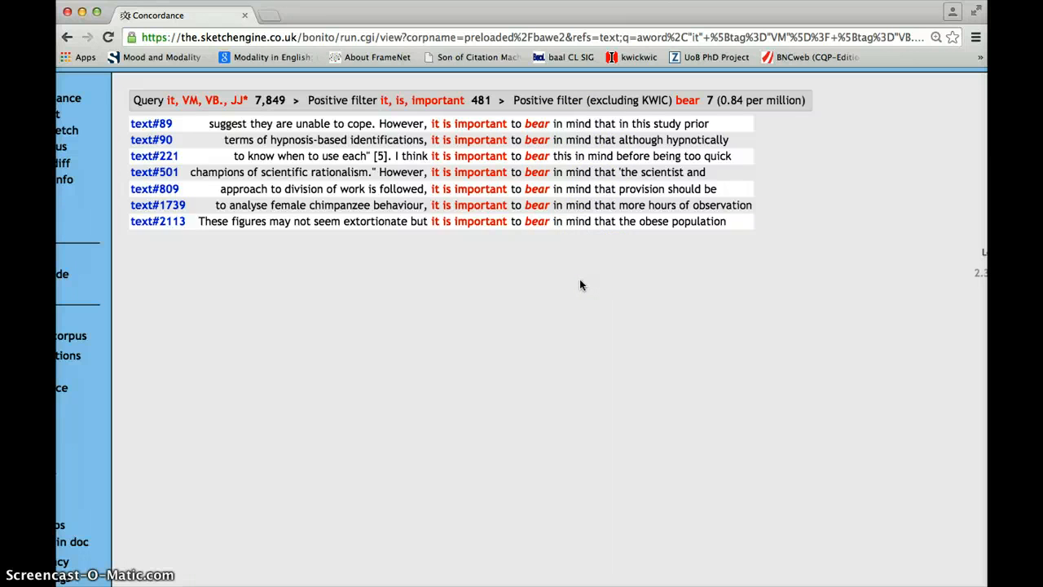
Step: Go back through the collocation and "it is important" concordance pages to the node form frequency list
scroll(581, 284, left, 5)
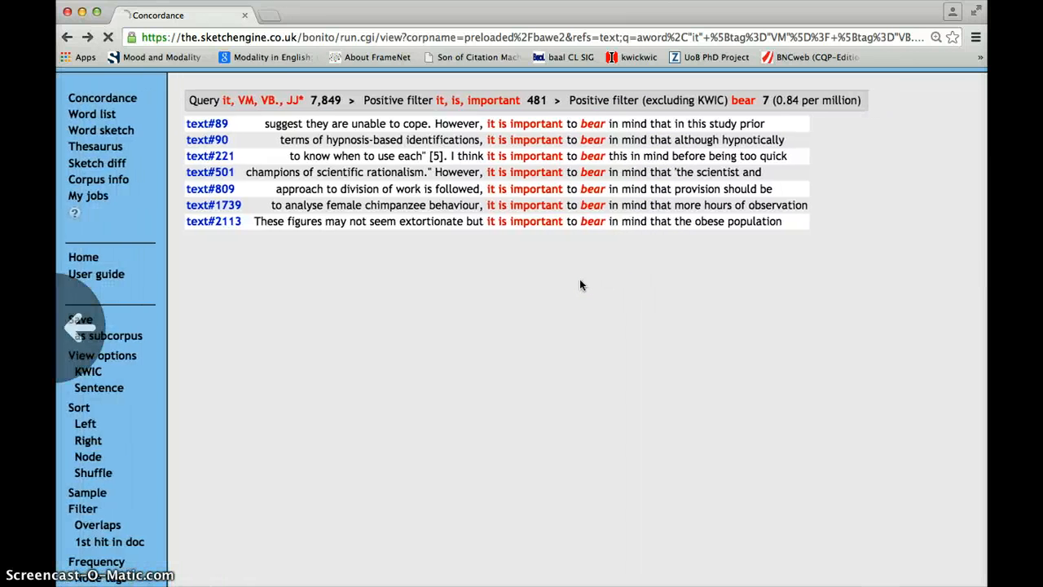
scroll(580, 281, left, 5)
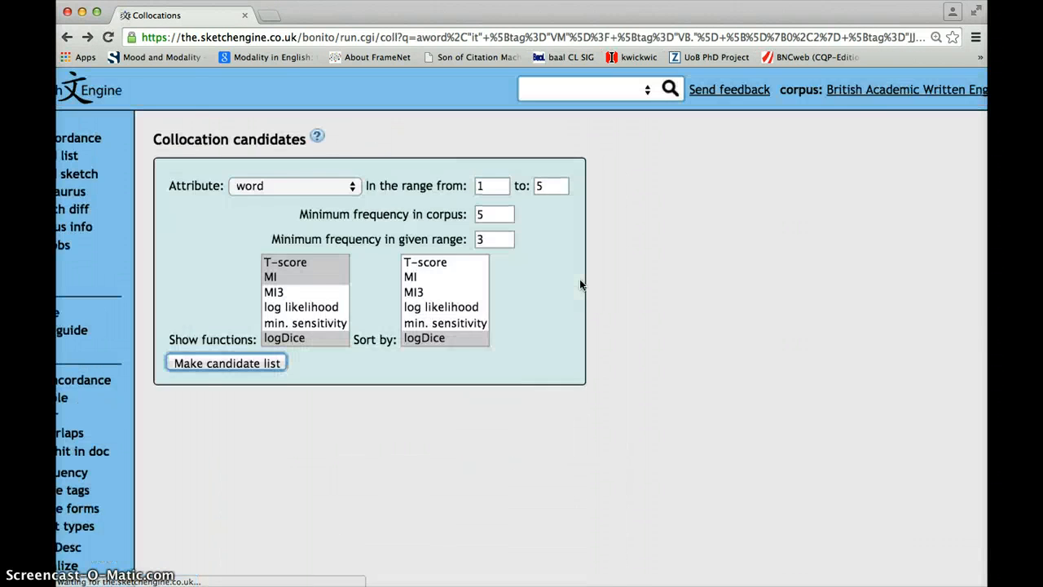
scroll(580, 284, left, 3)
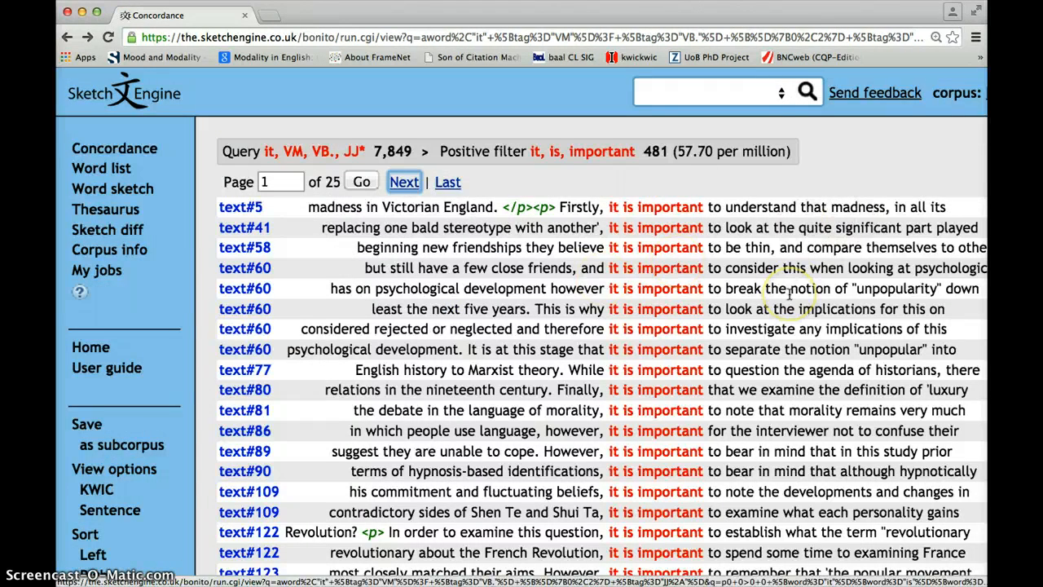
scroll(788, 295, down, 3)
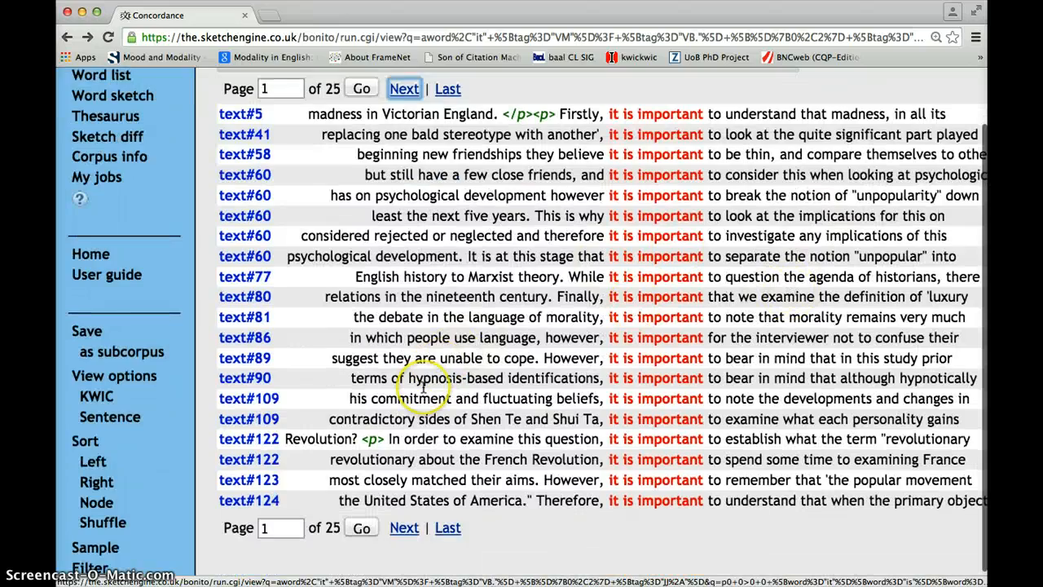
scroll(424, 388, down, 3)
scroll(424, 388, up, 6)
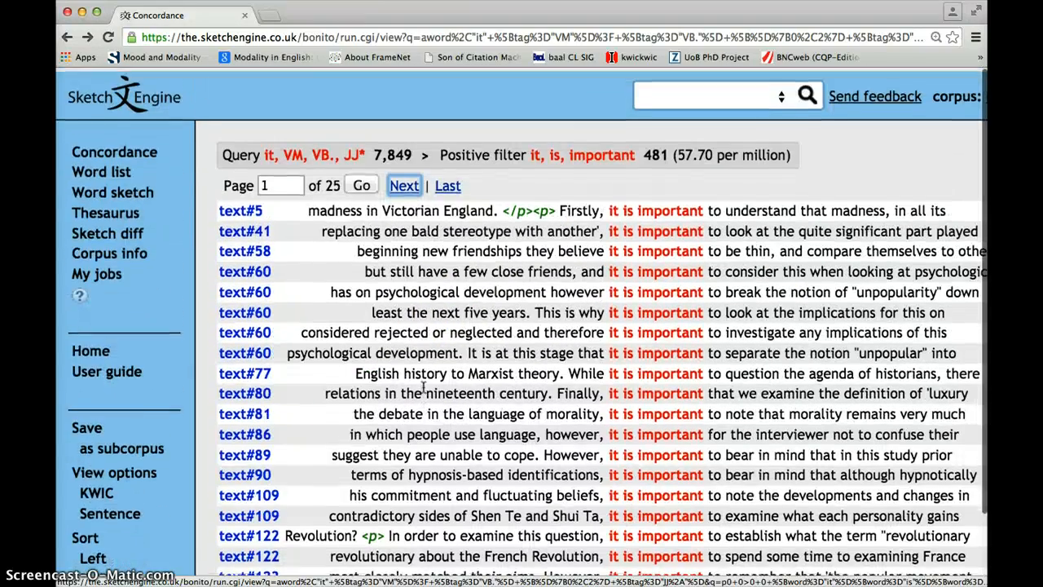
scroll(424, 388, left, 5)
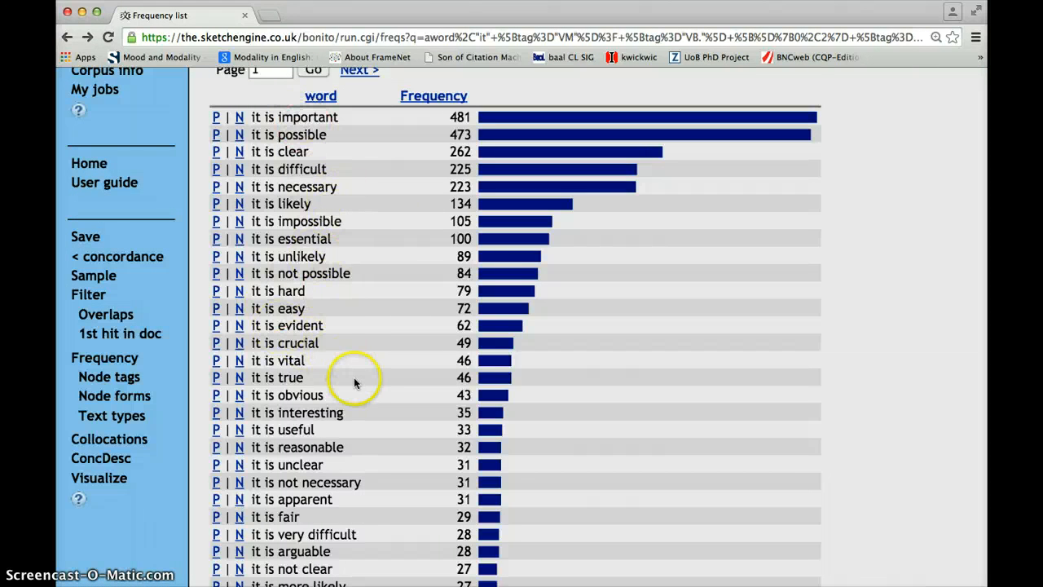
Step: Apply the positive filter for "it is possible" and examine the words that follow it in the enlarged concordance lines
scroll(353, 377, down, 1)
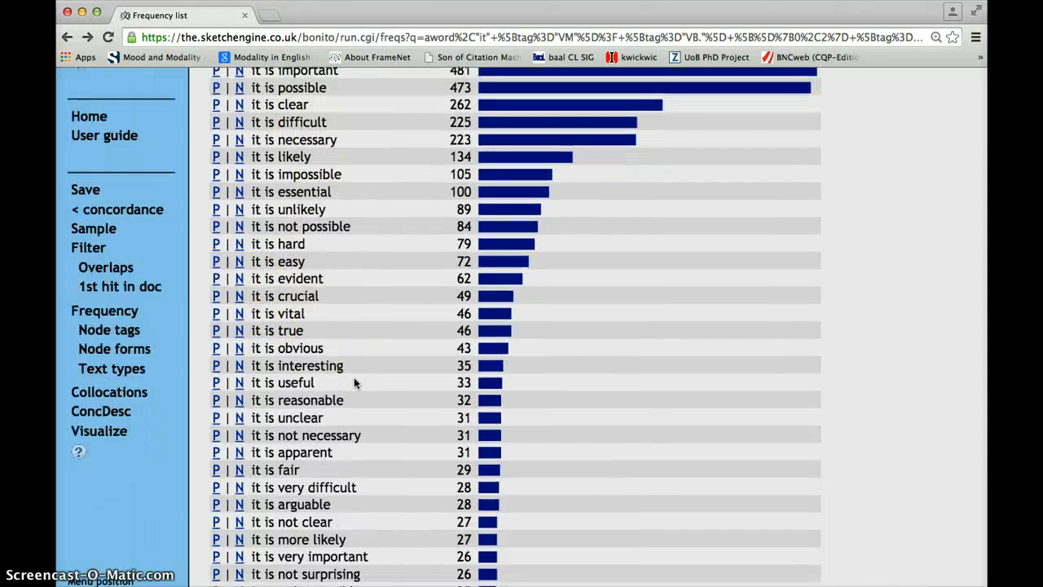
scroll(354, 378, up, 1)
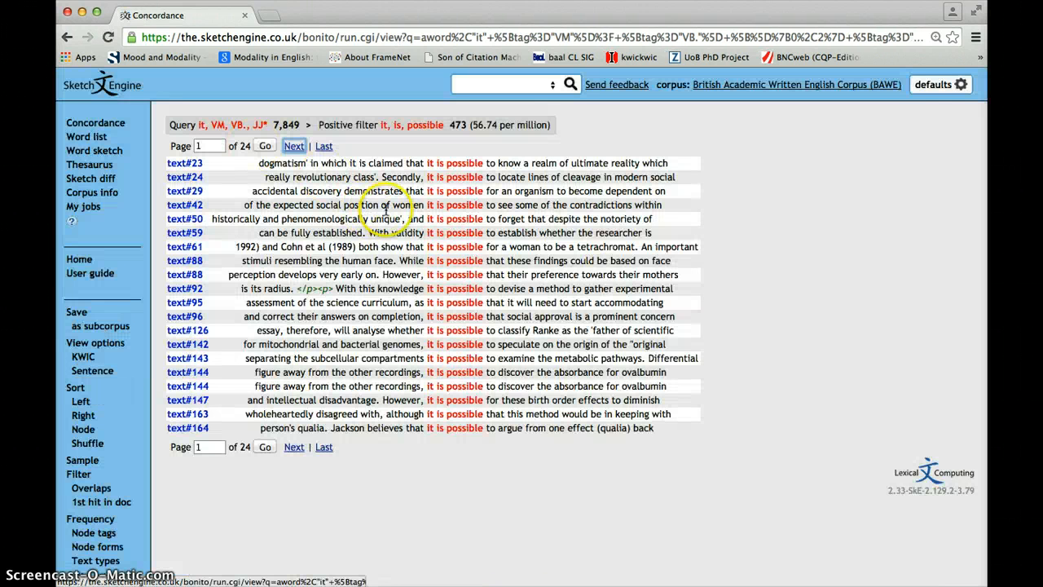
key(super+equal)
key(super+equal)
key(super+equal)
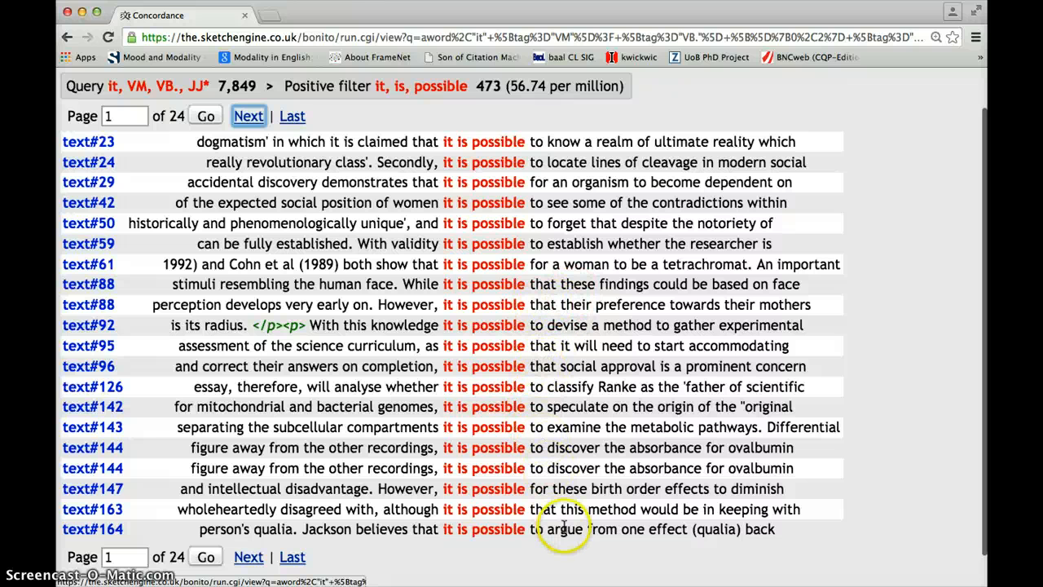
scroll(374, 386, left, 4)
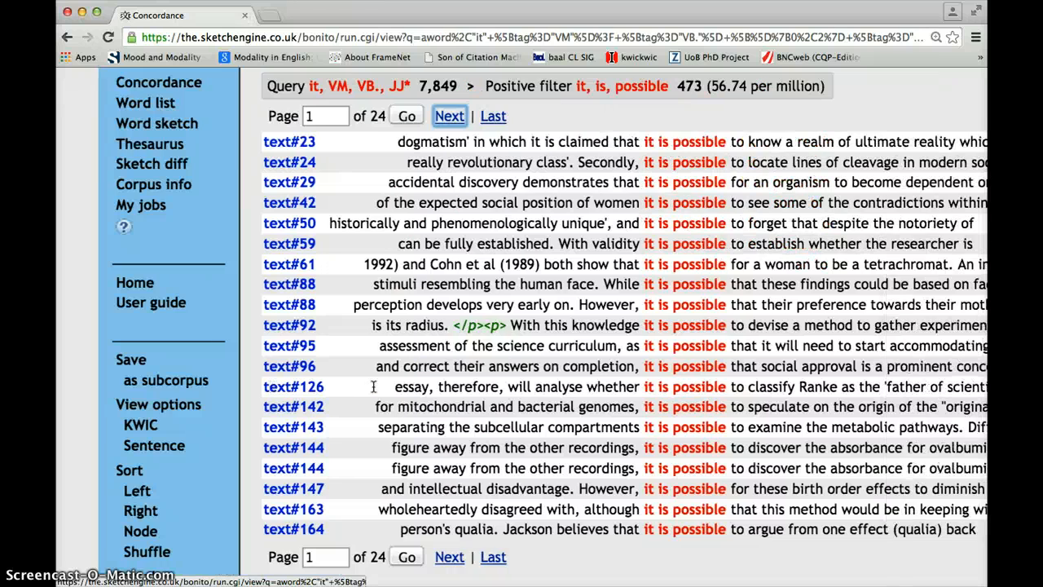
Step: Go back to the node form frequency list and look through its "it is" + adjective patterns
scroll(374, 386, left, 5)
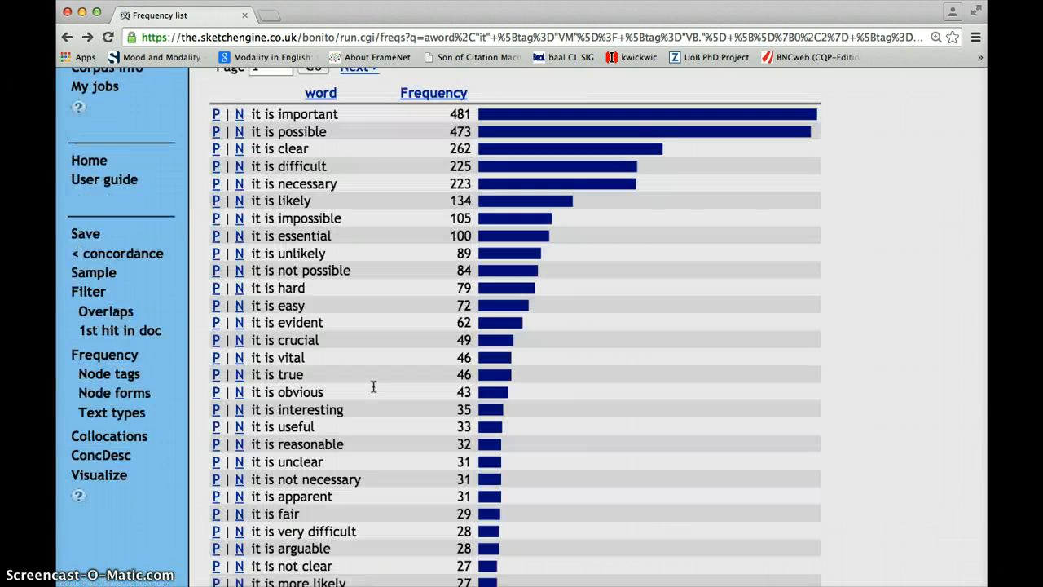
scroll(373, 387, down, 1)
scroll(373, 386, down, 5)
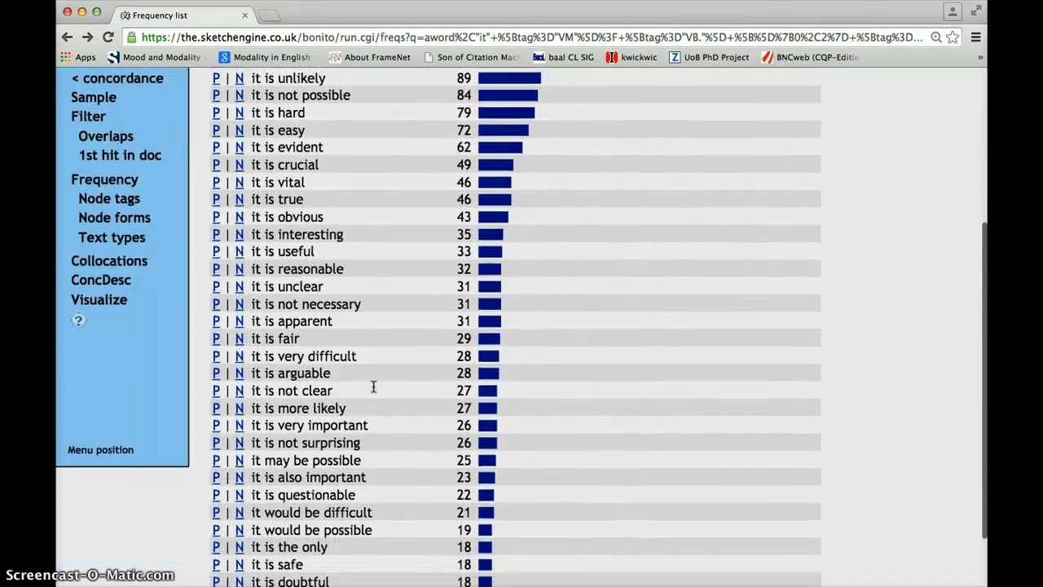
scroll(373, 386, up, 5)
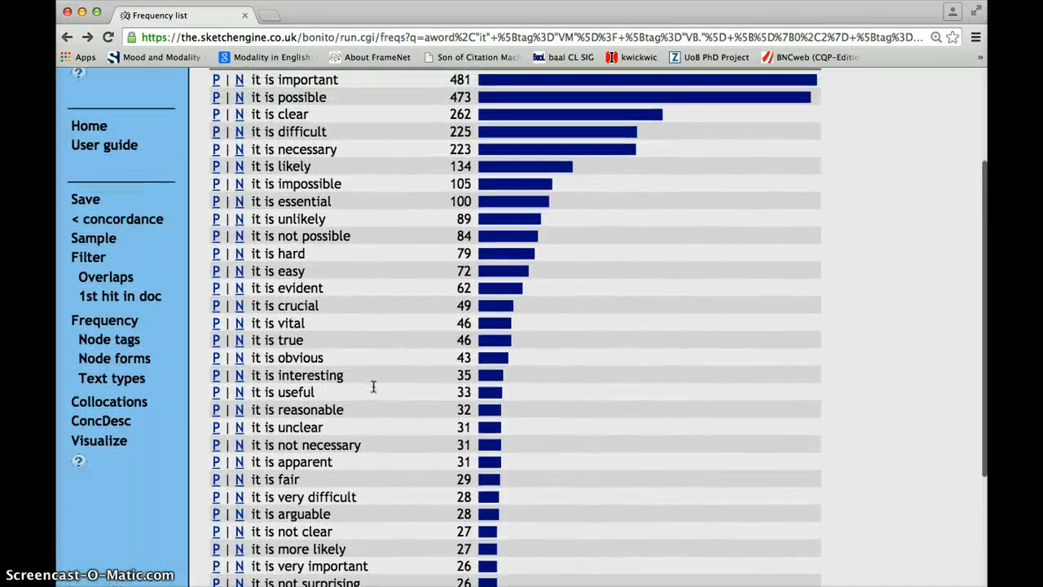
scroll(373, 386, up, 4)
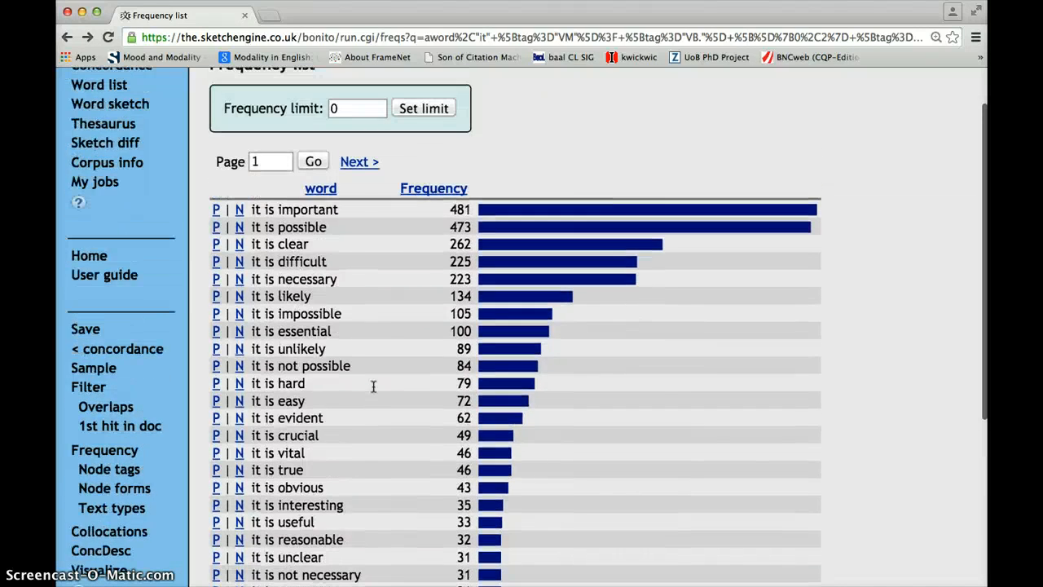
click(373, 413)
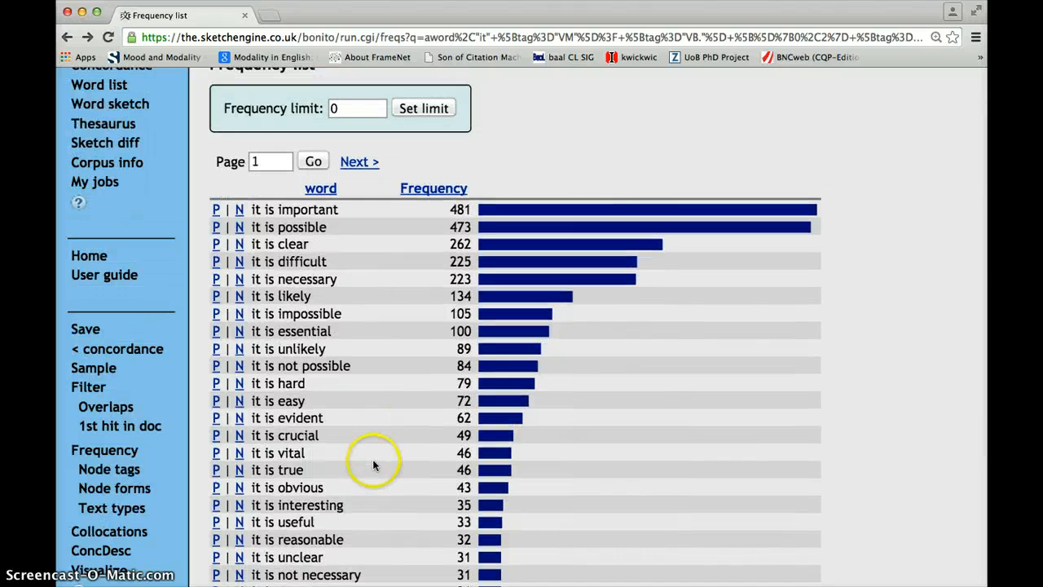
scroll(373, 459, up, 3)
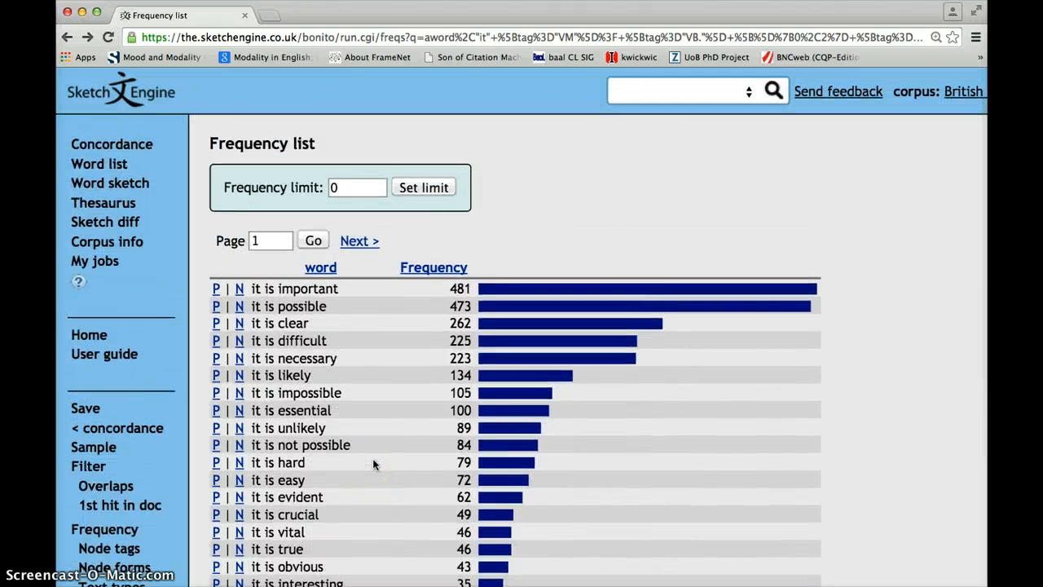